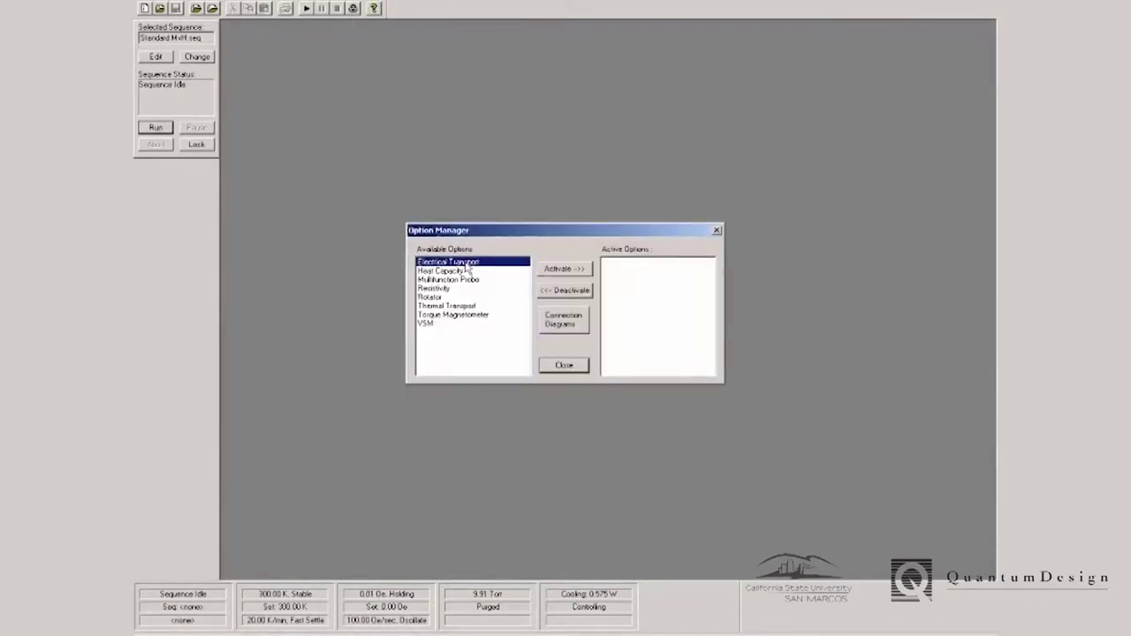
# Activate Electrical Transport and bring up the console's AC Resistance Measurement setup.
pyautogui.click(564, 269)
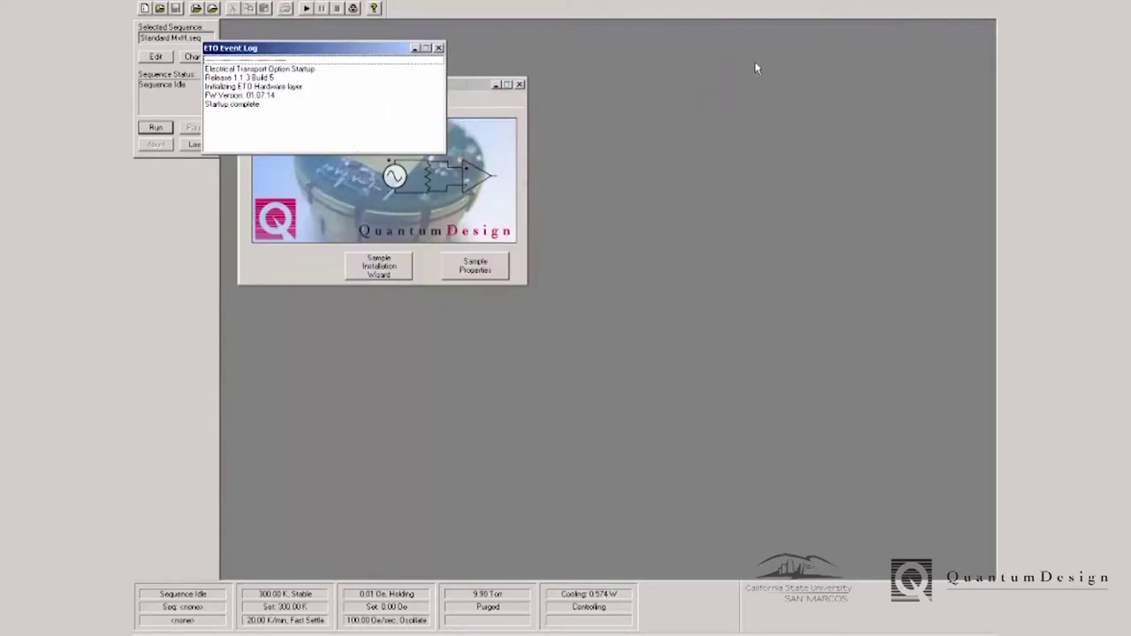
pyautogui.moveTo(326, 48); pyautogui.dragTo(805, 62)
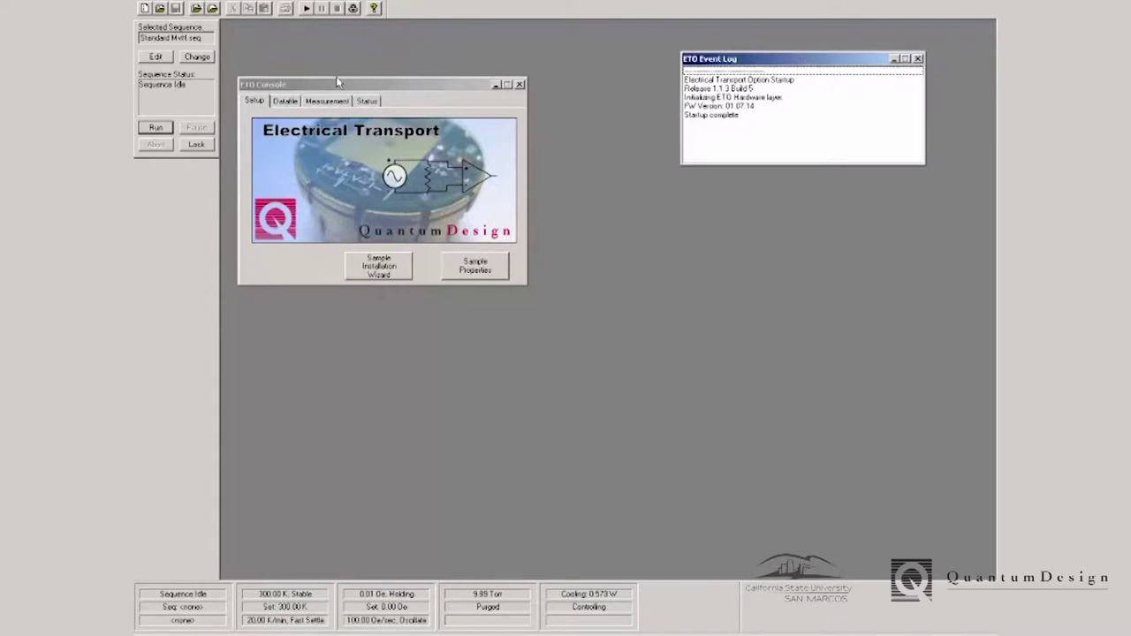
pyautogui.click(327, 101)
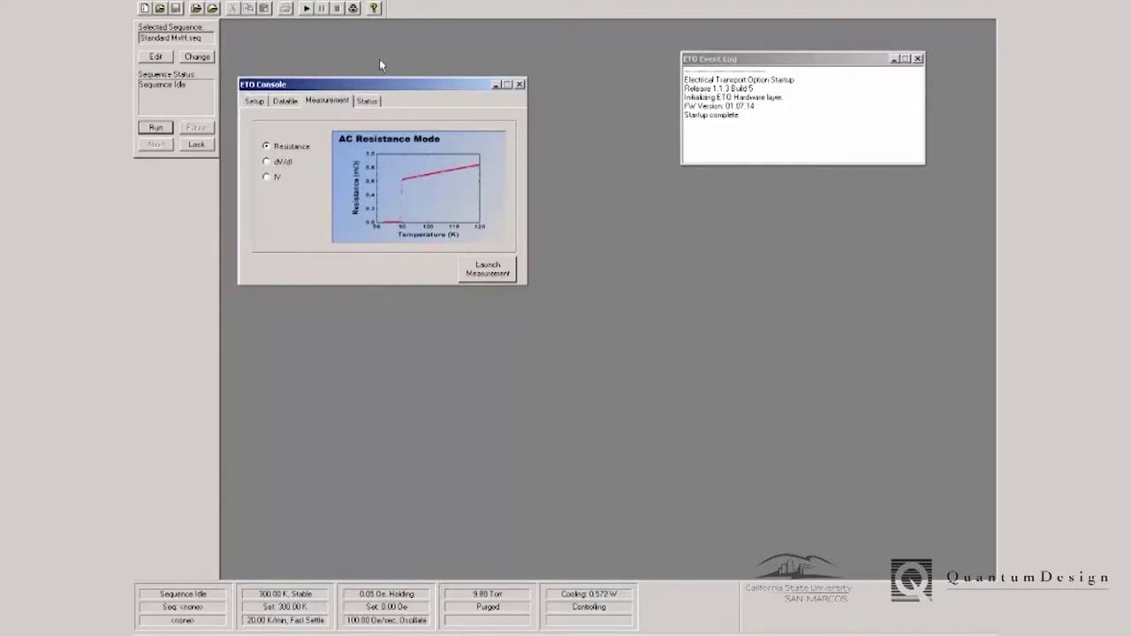
pyautogui.click(488, 273)
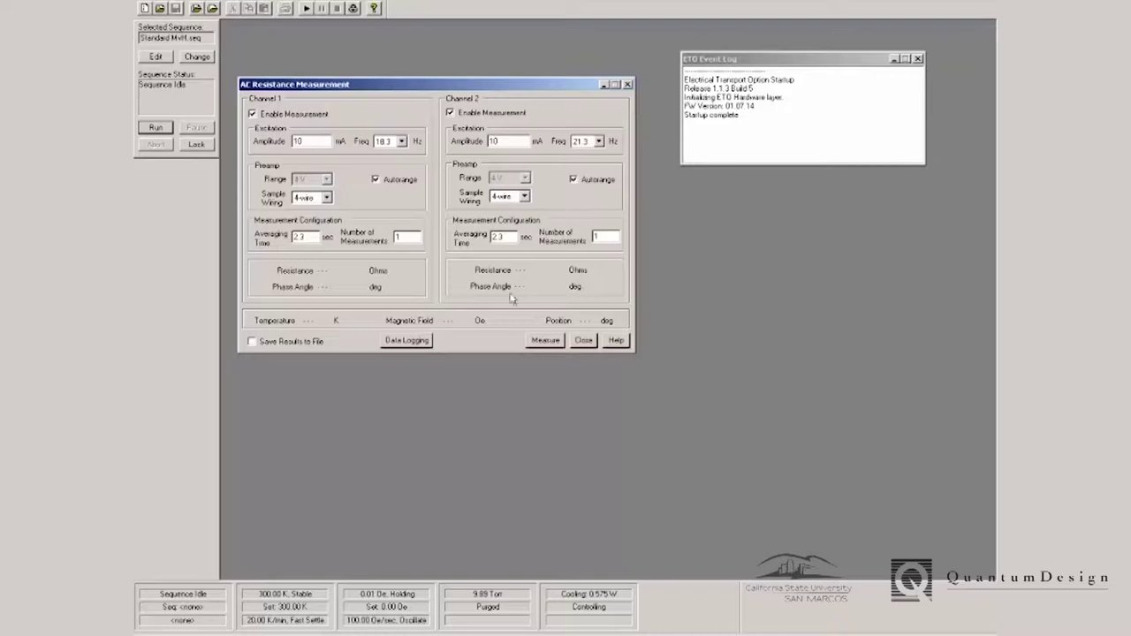
# Run a test AC resistance measurement on both channels.
pyautogui.click(545, 340)
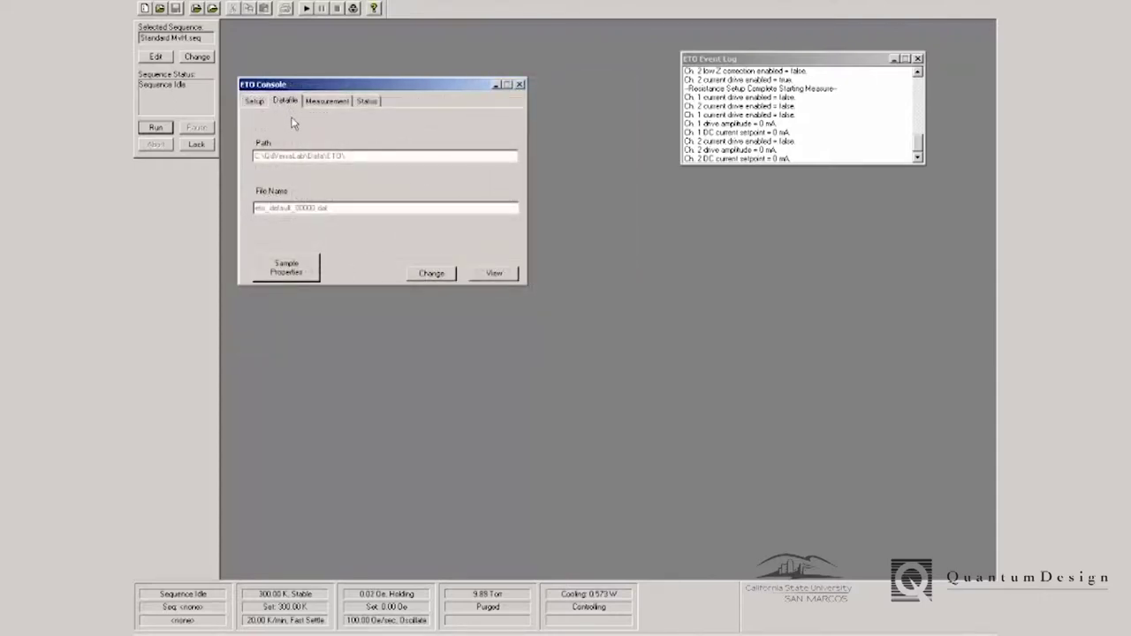
# Set the ETO data file to RvT01.dat.
pyautogui.click(425, 274)
pyautogui.write('RvT01')
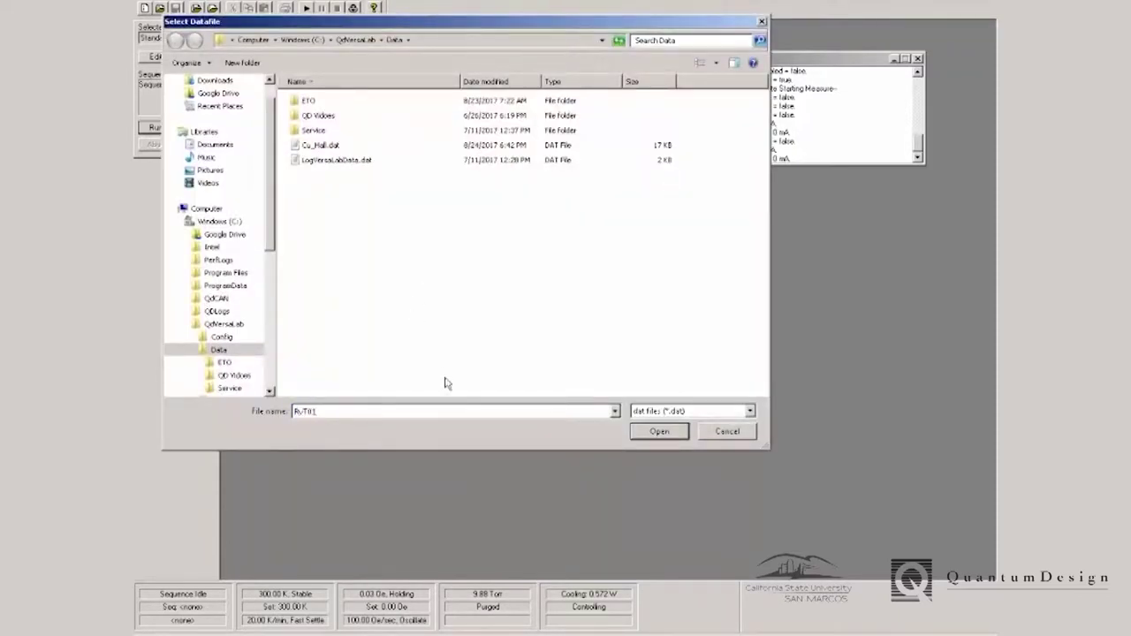
pyautogui.click(660, 432)
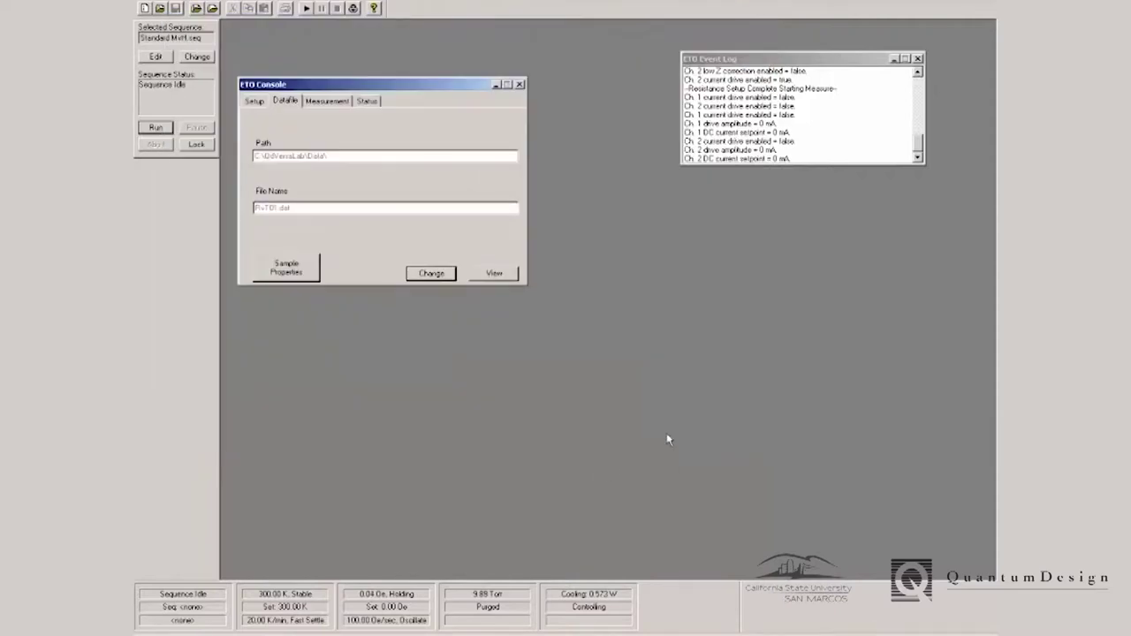
# Name the first sample Copper and the second sample YBCO in Sample Properties.
pyautogui.click(293, 276)
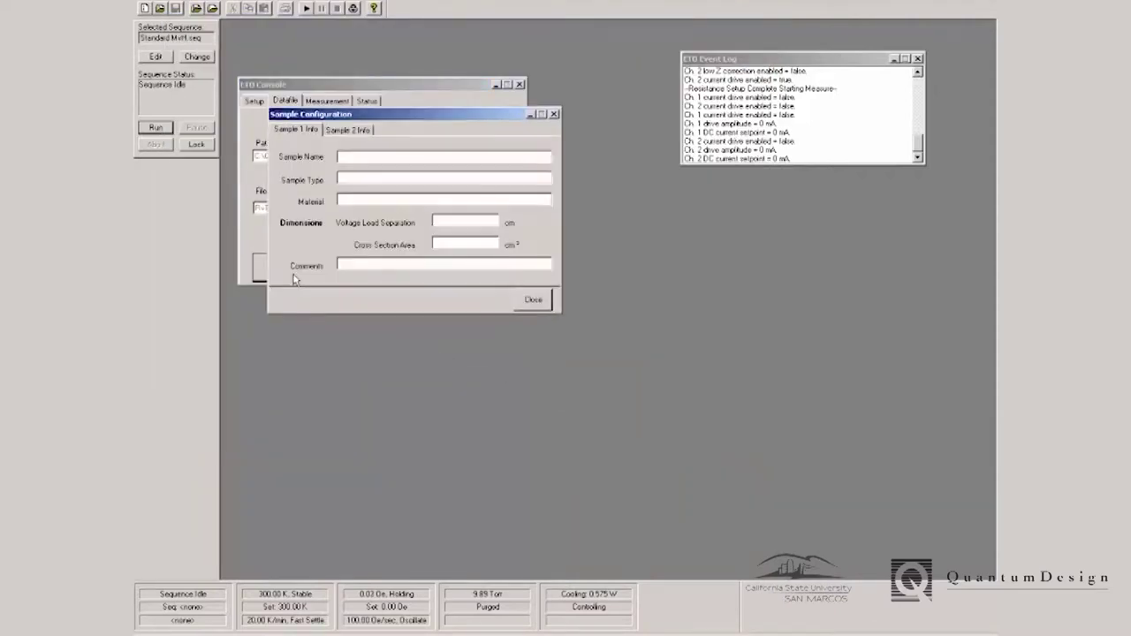
pyautogui.click(357, 157)
pyautogui.write('Copper')
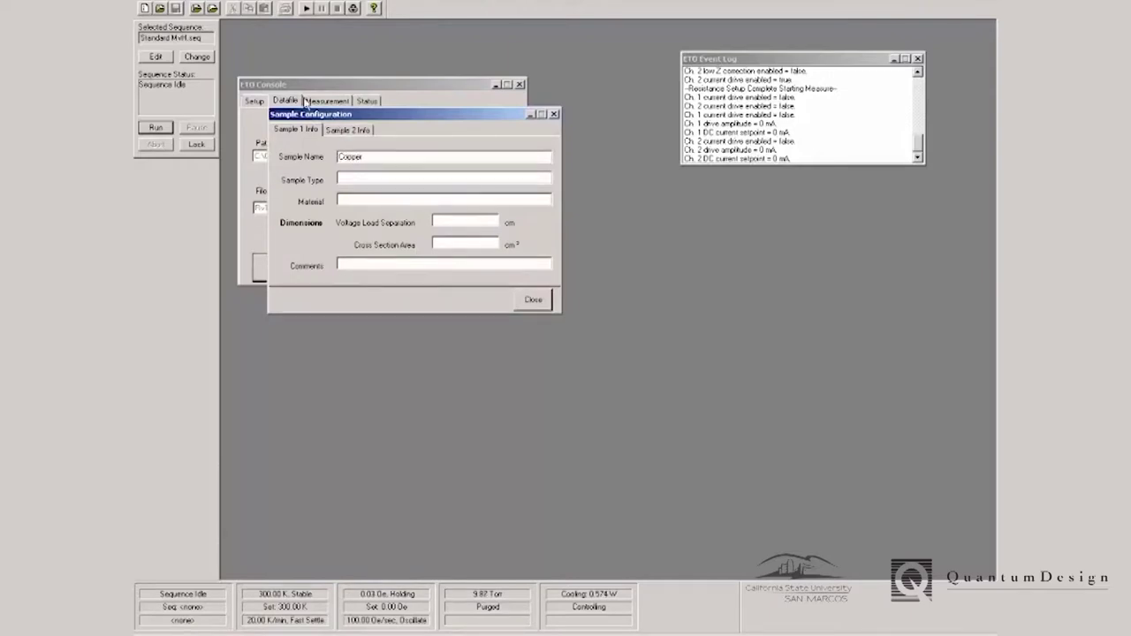
pyautogui.click(341, 131)
pyautogui.click(346, 156)
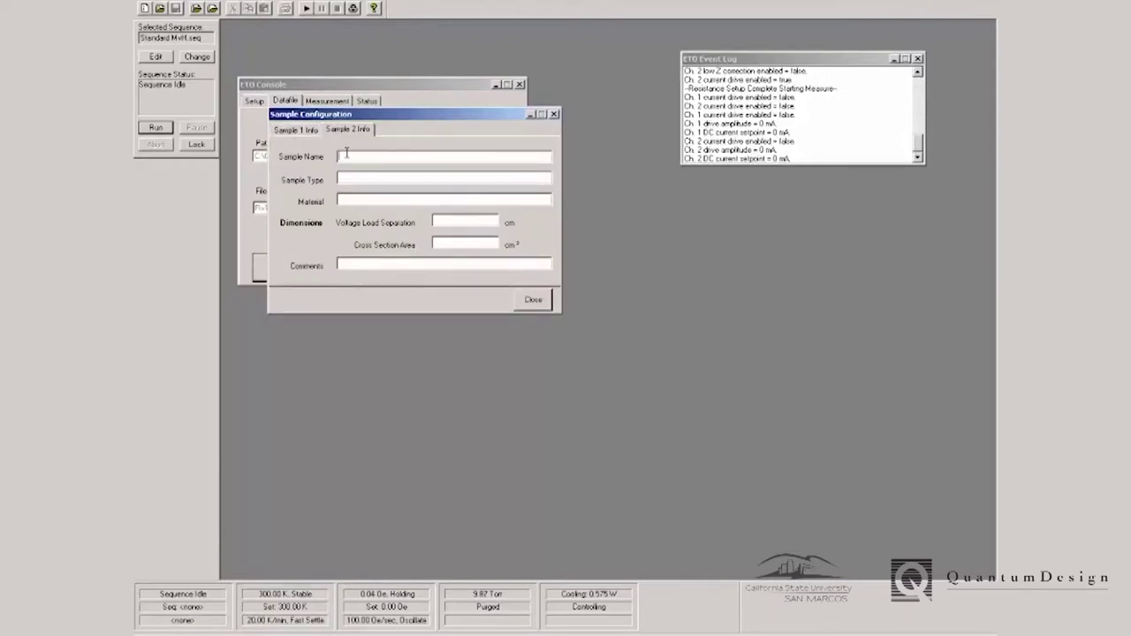
pyautogui.write('YBCO')
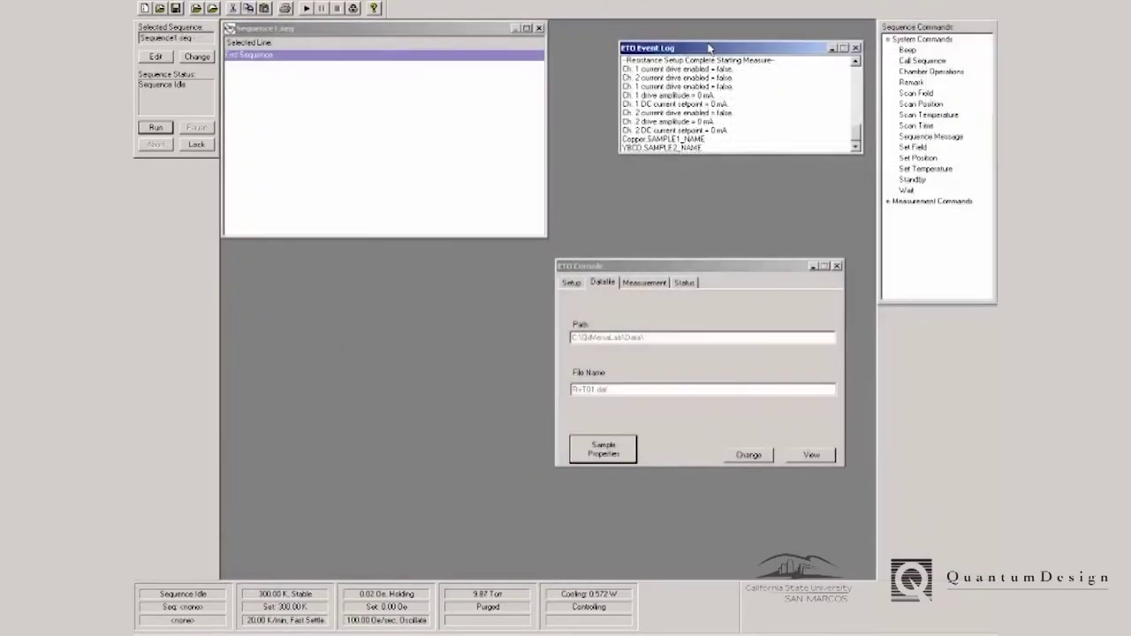
# Add a Scan Temperature step from 300 K to 50 K at 12 K/min in 51 steps.
pyautogui.doubleClick(943, 116)
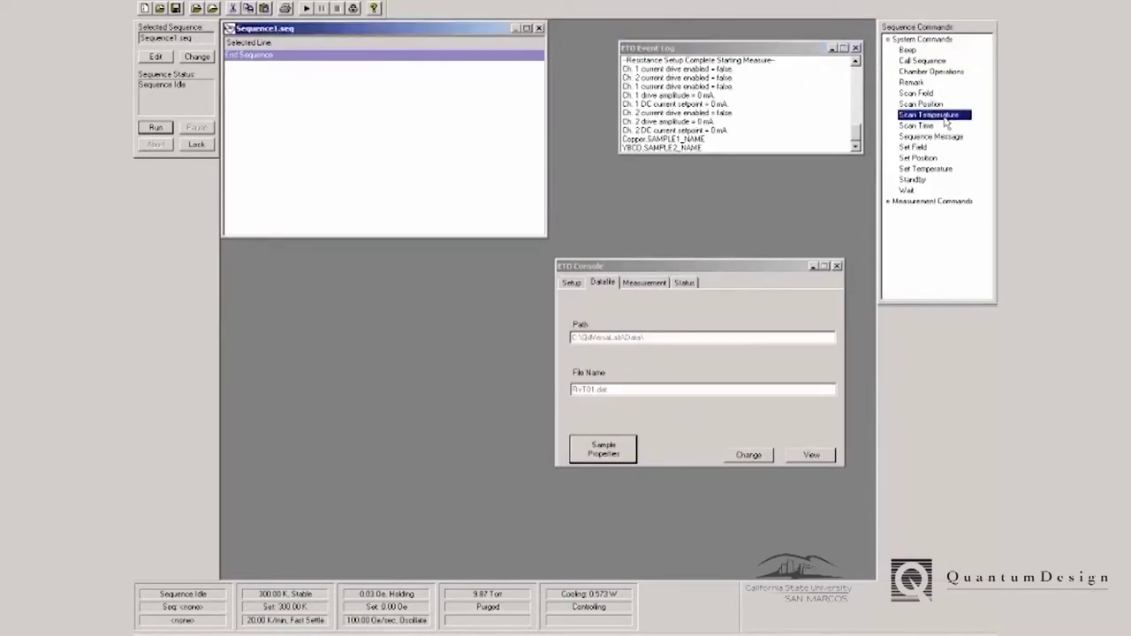
pyautogui.write('300')
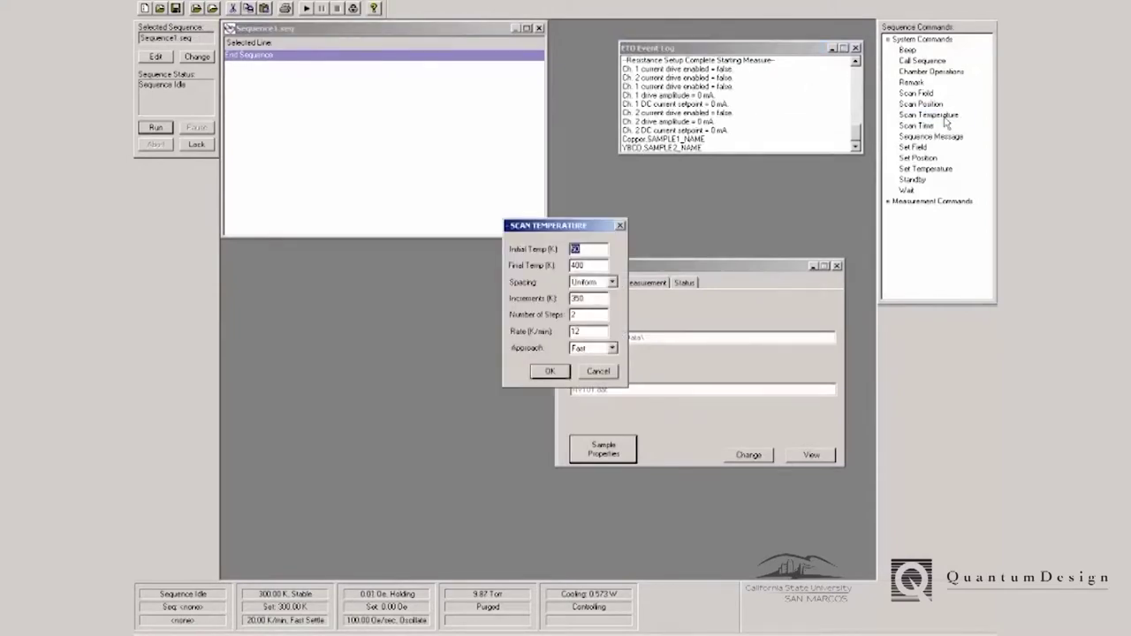
pyautogui.doubleClick(583, 266)
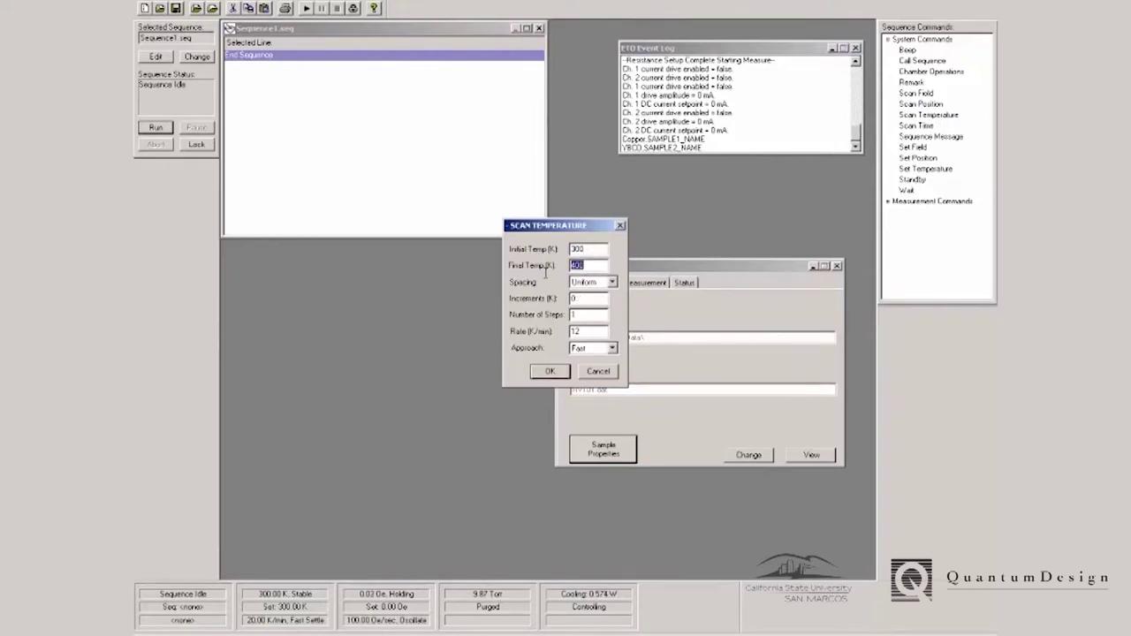
pyautogui.write('50')
pyautogui.doubleClick(576, 299)
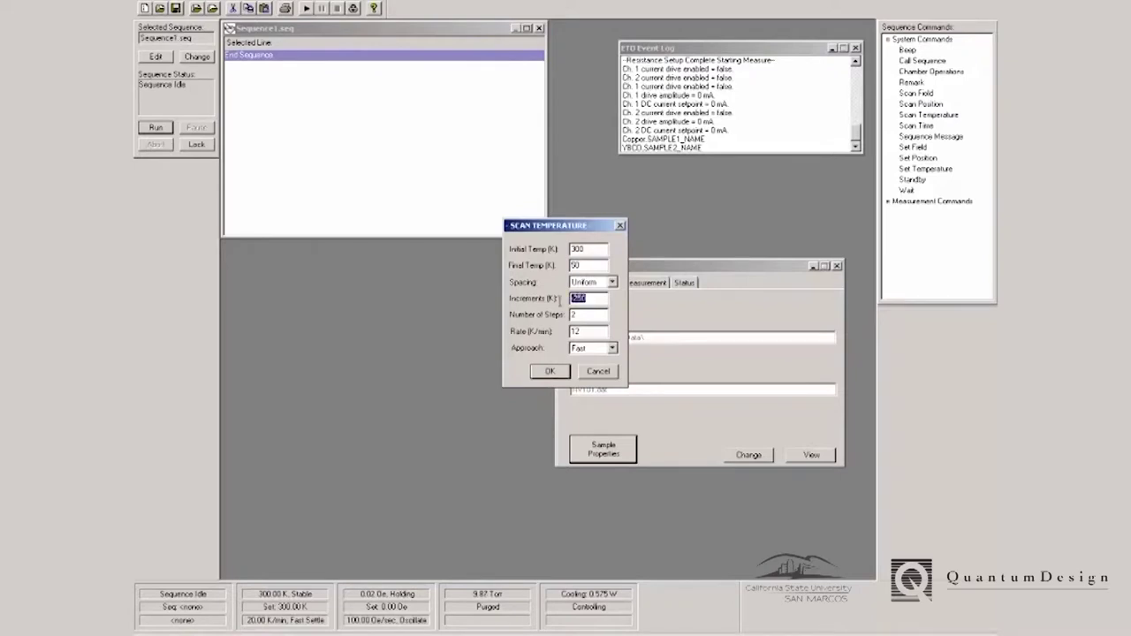
pyautogui.write('1')
pyautogui.press('Return')
# Add an ETO Resistance step from Measurement Commands > Electrical Transport.
pyautogui.click(888, 201)
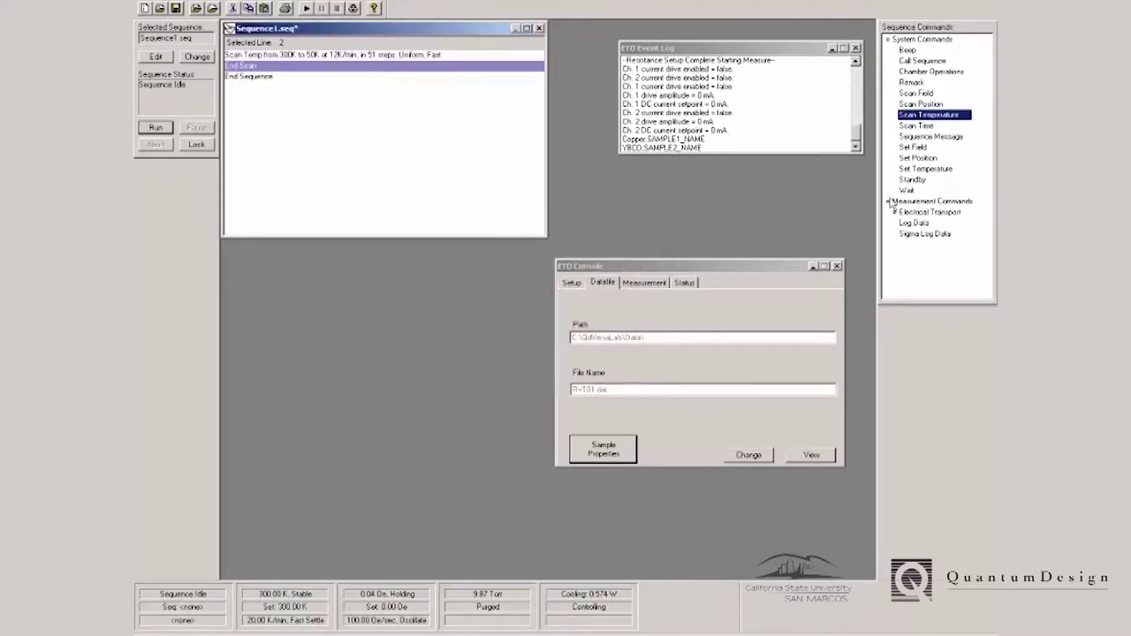
pyautogui.click(896, 212)
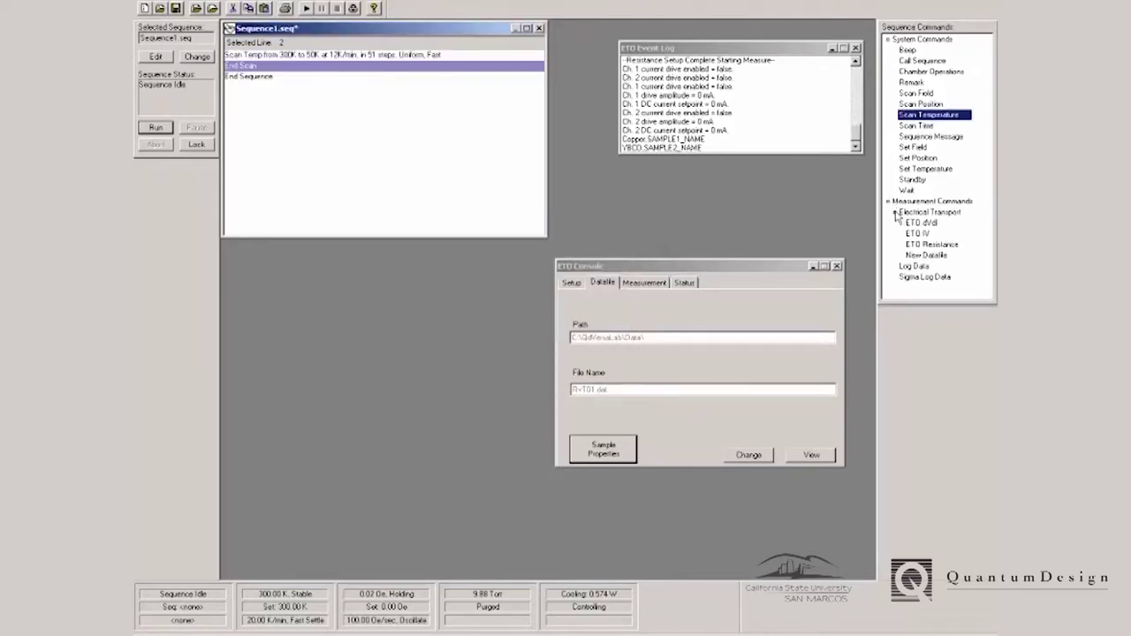
pyautogui.doubleClick(920, 245)
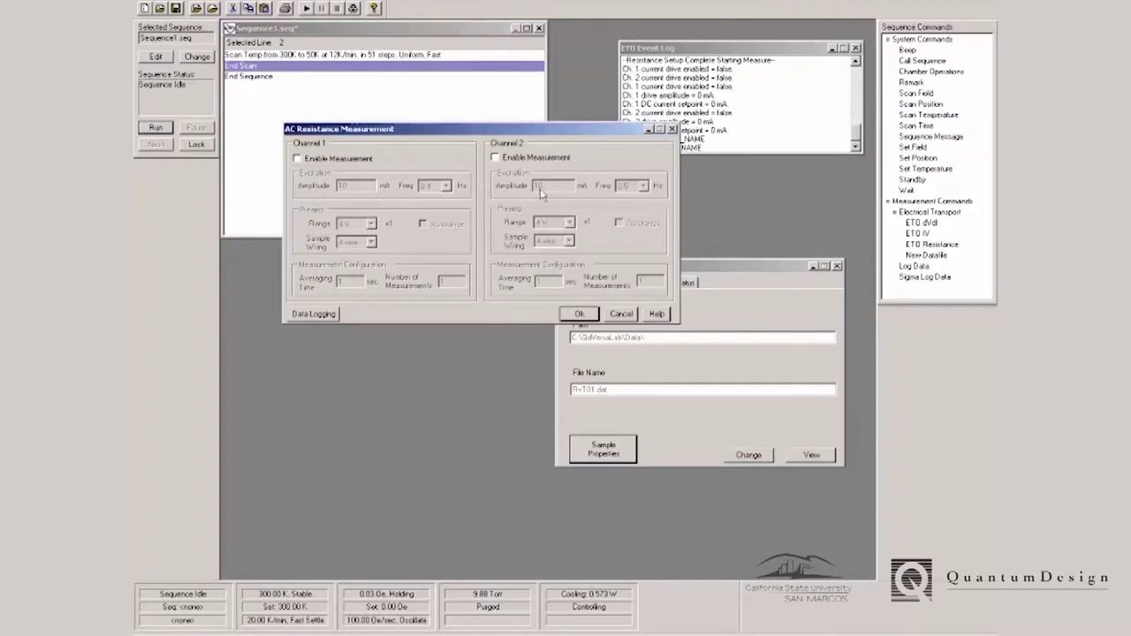
# Enable channel 1 at 18.3 Hz and channel 2 at 21.3 Hz, both autoranged.
pyautogui.click(360, 160)
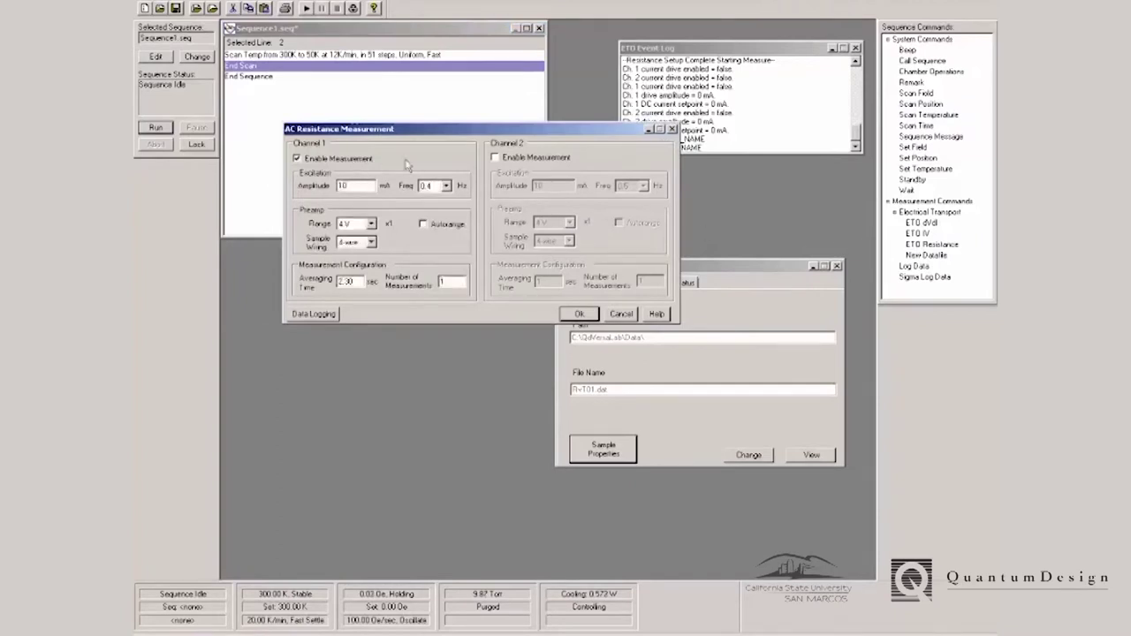
pyautogui.click(508, 160)
pyautogui.click(447, 186)
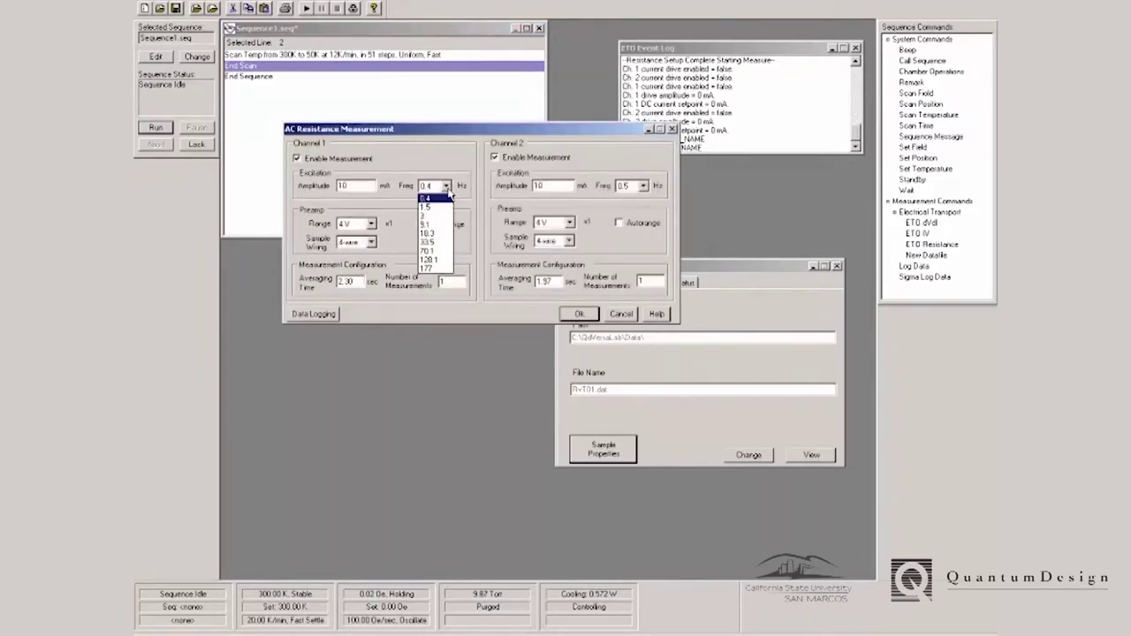
pyautogui.click(427, 233)
pyautogui.click(436, 228)
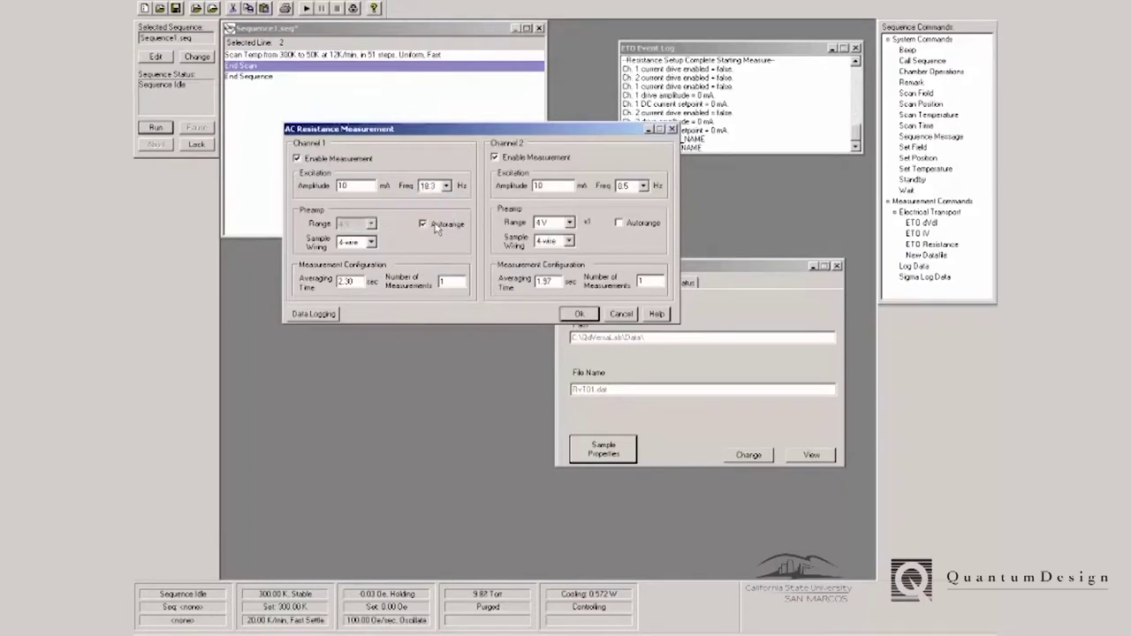
pyautogui.click(644, 187)
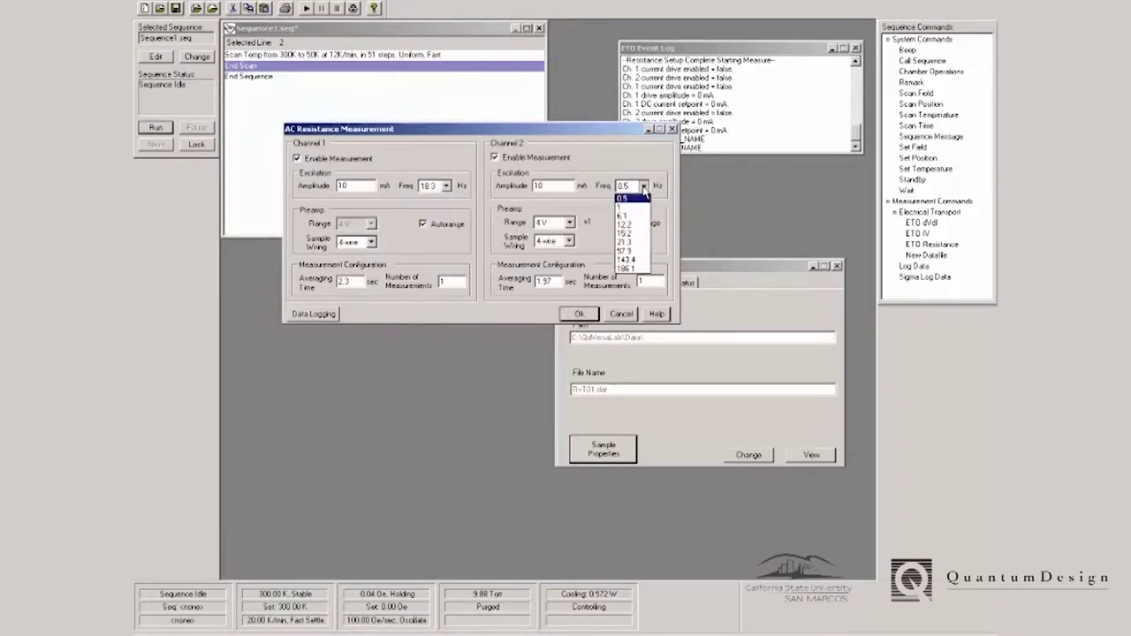
pyautogui.click(630, 243)
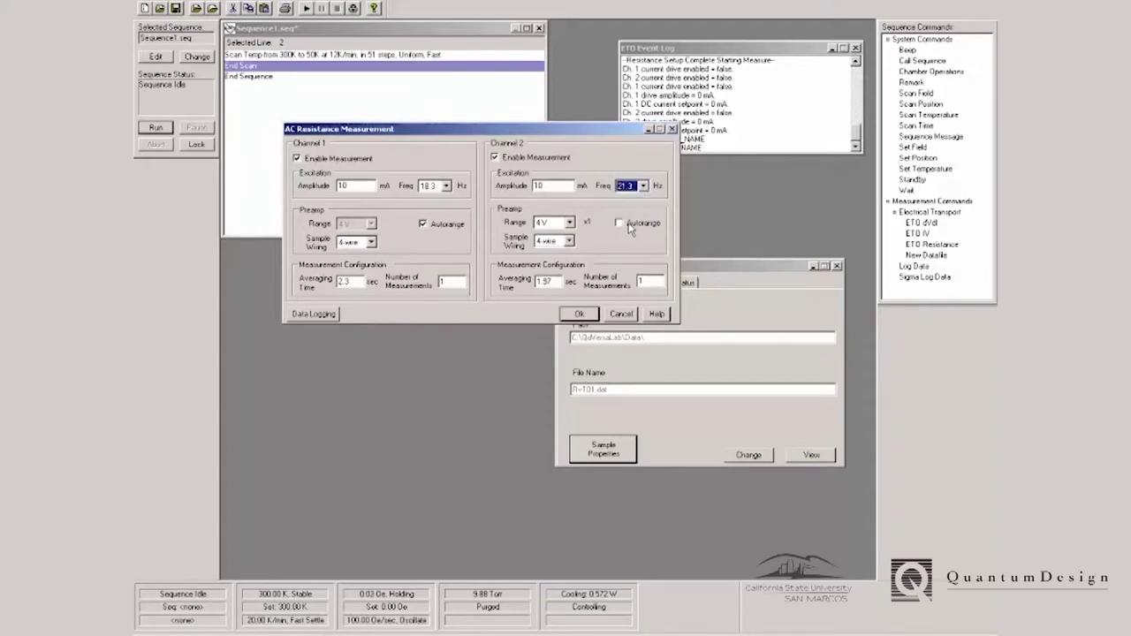
pyautogui.click(630, 225)
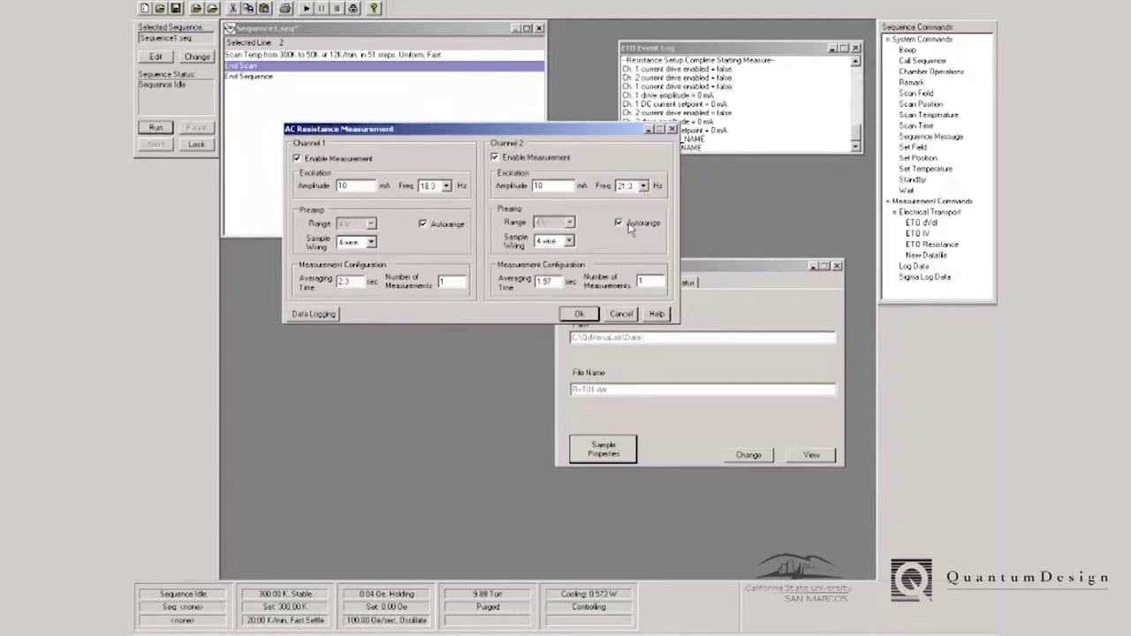
# Set 3 measurements per channel and confirm the ETO Resistance step.
pyautogui.doubleClick(441, 282)
pyautogui.write('3')
pyautogui.doubleClick(640, 281)
pyautogui.write('3')
pyautogui.click(580, 314)
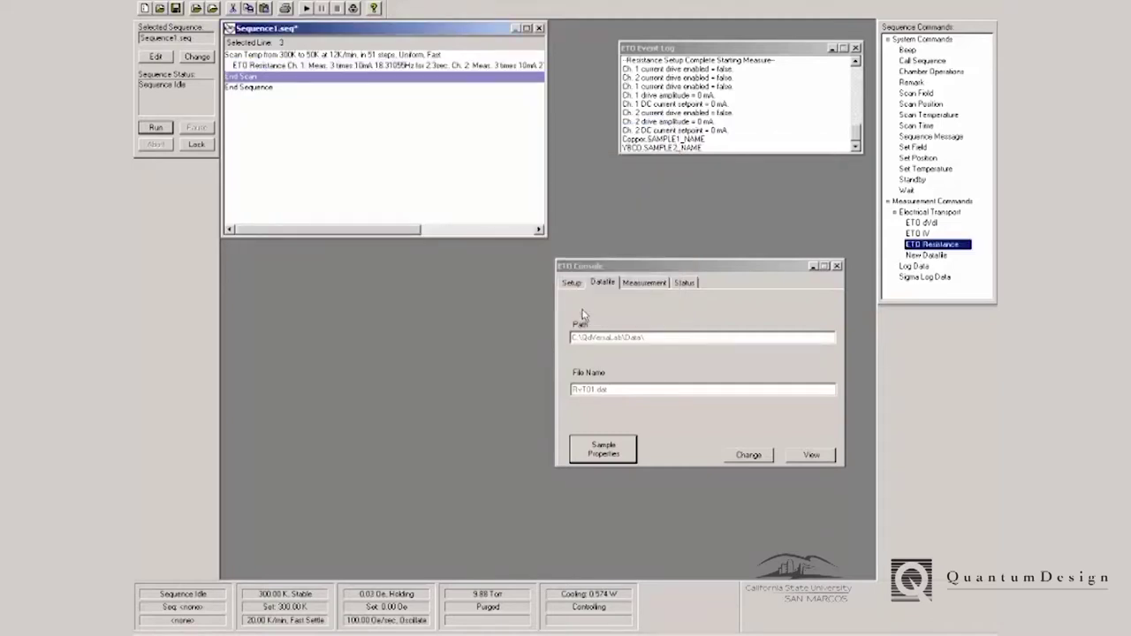
# Insert a Standby step before the sequence end.
pyautogui.click(269, 92)
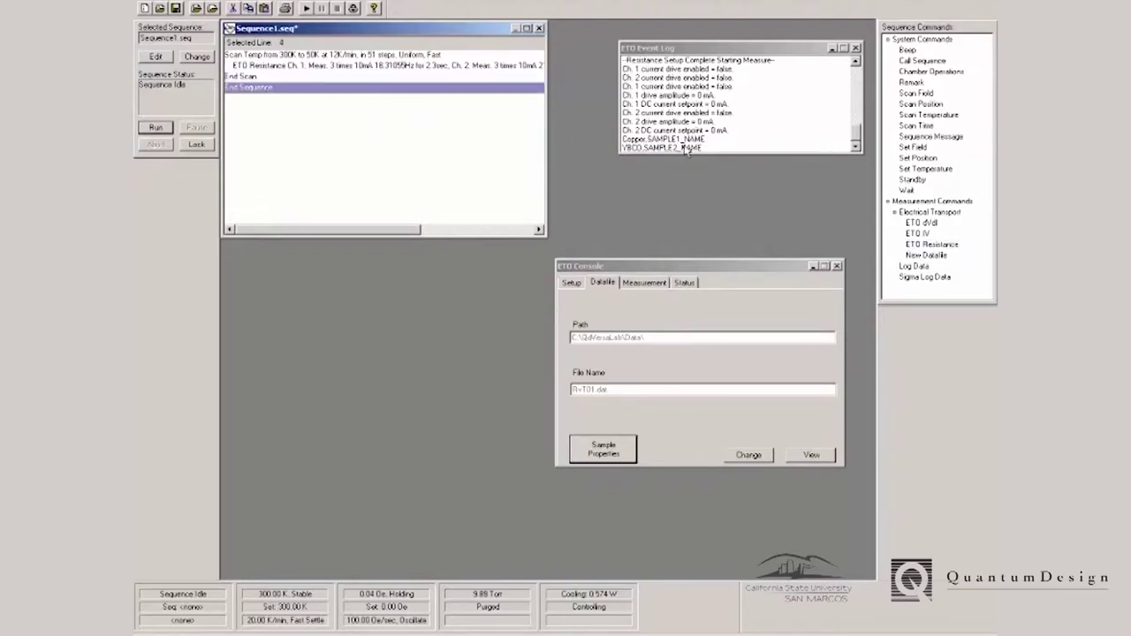
pyautogui.click(910, 181)
pyautogui.doubleClick(911, 180)
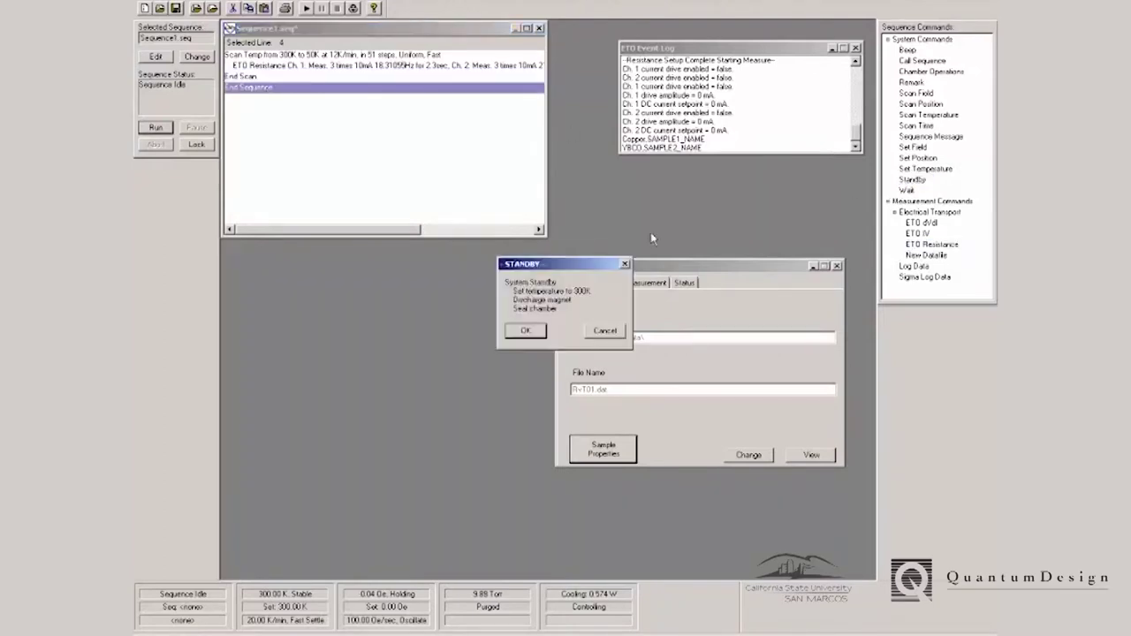
pyautogui.click(525, 333)
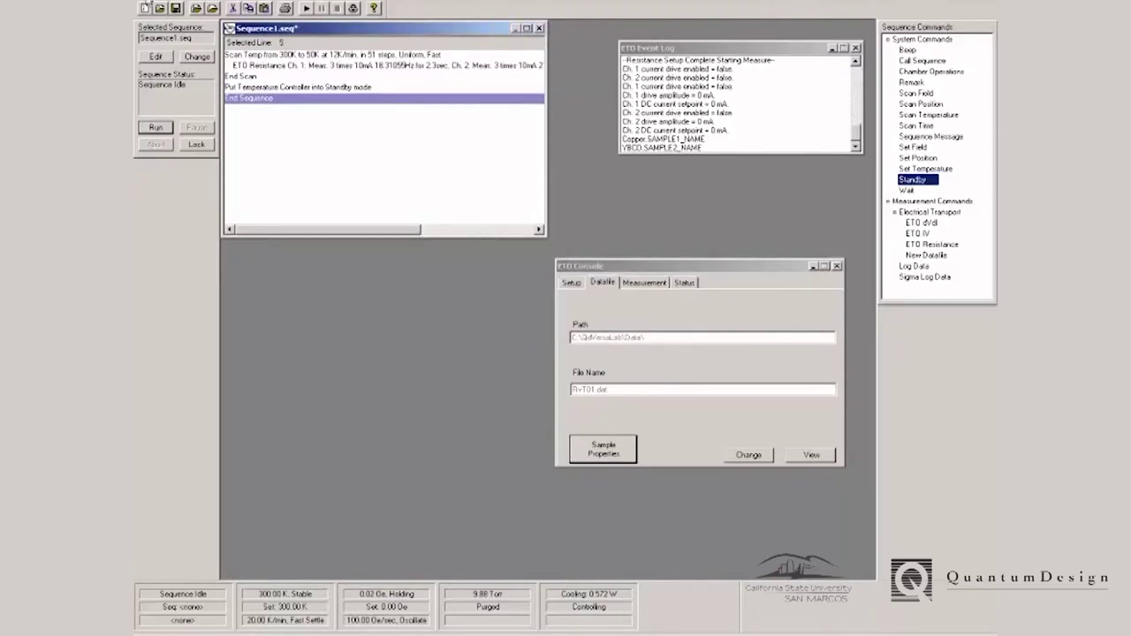
# Save the sequence as Sequence1.seq and start running it.
pyautogui.click(148, 2)
pyautogui.click(154, 45)
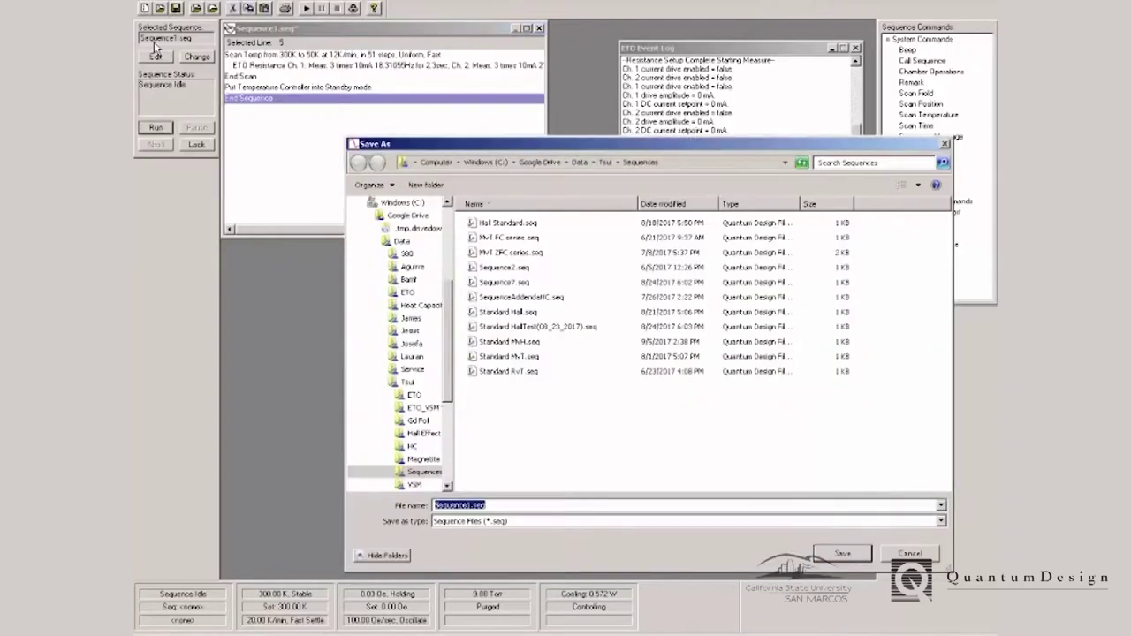
pyautogui.click(844, 555)
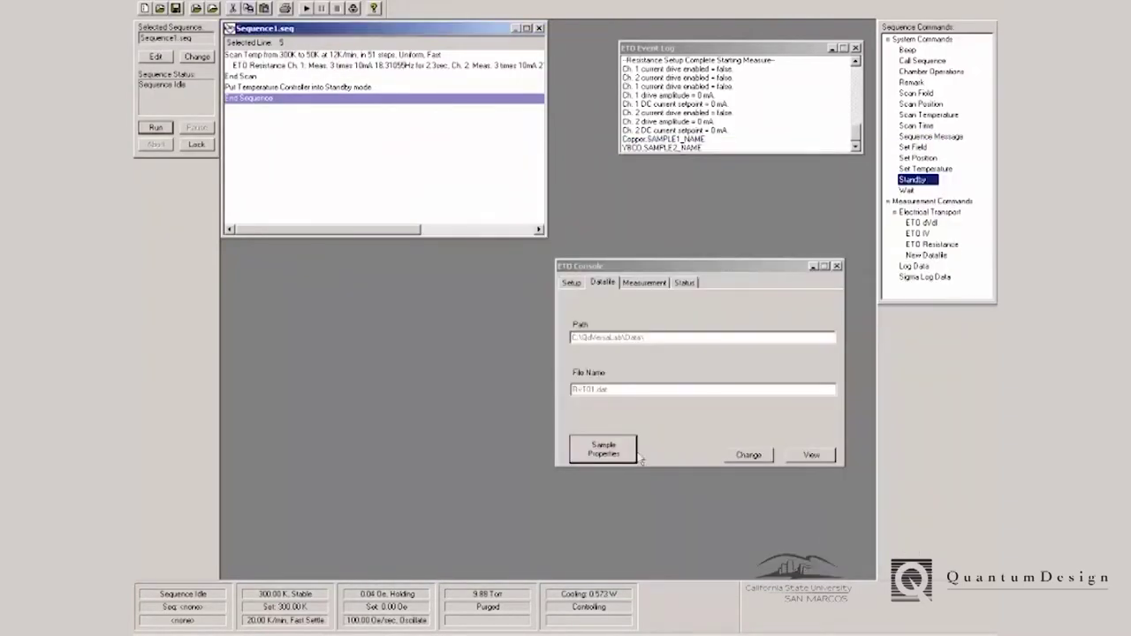
pyautogui.click(155, 128)
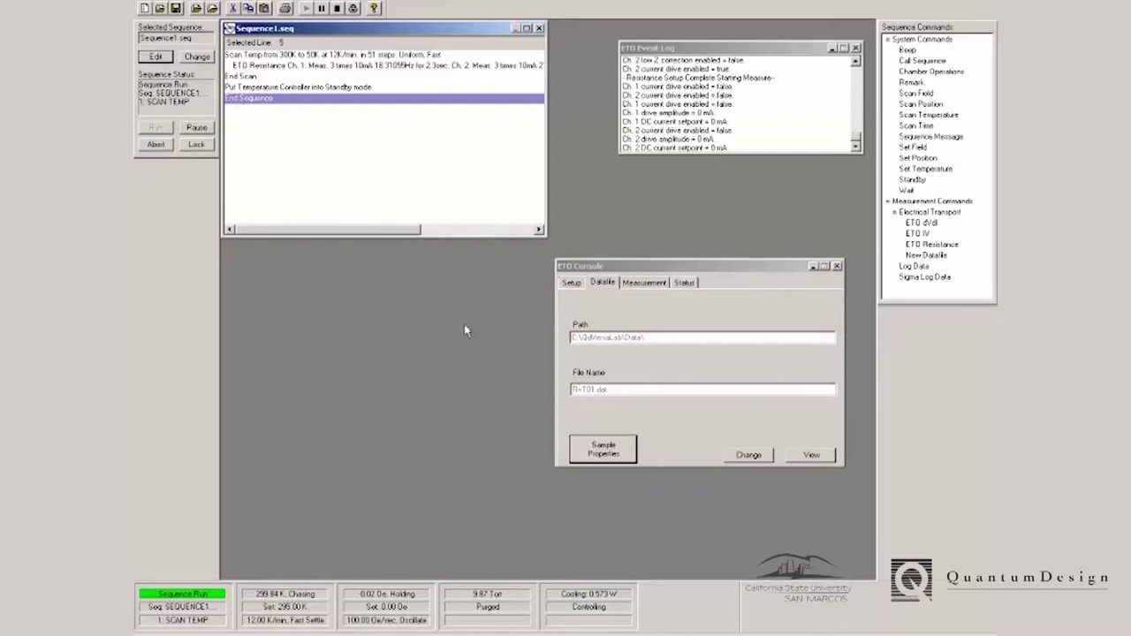
# Plot RvT01.dat against Temperature (K), turning off the Phase Angle Ch1 and Ch2 plots.
pyautogui.click(810, 455)
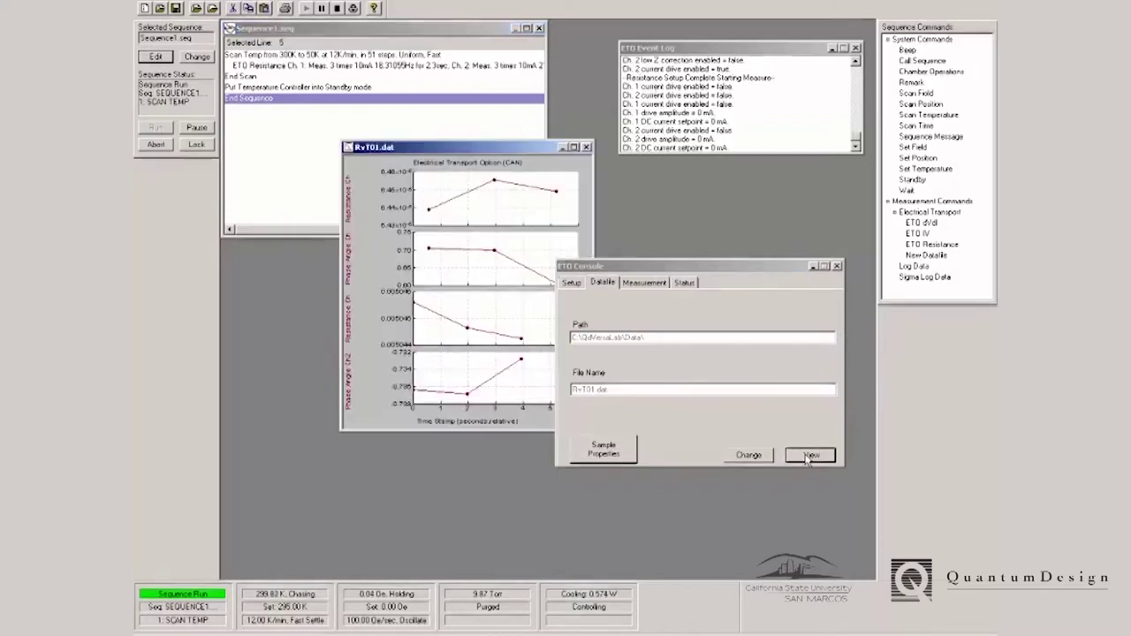
pyautogui.moveTo(456, 149); pyautogui.dragTo(377, 203)
pyautogui.rightClick(298, 250)
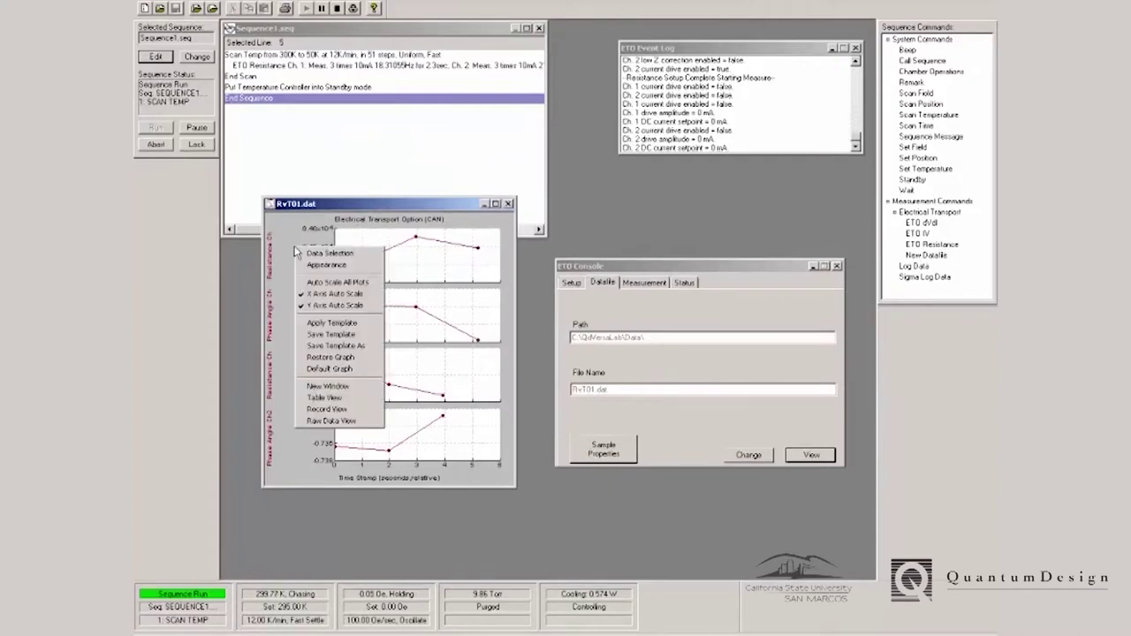
pyautogui.click(305, 255)
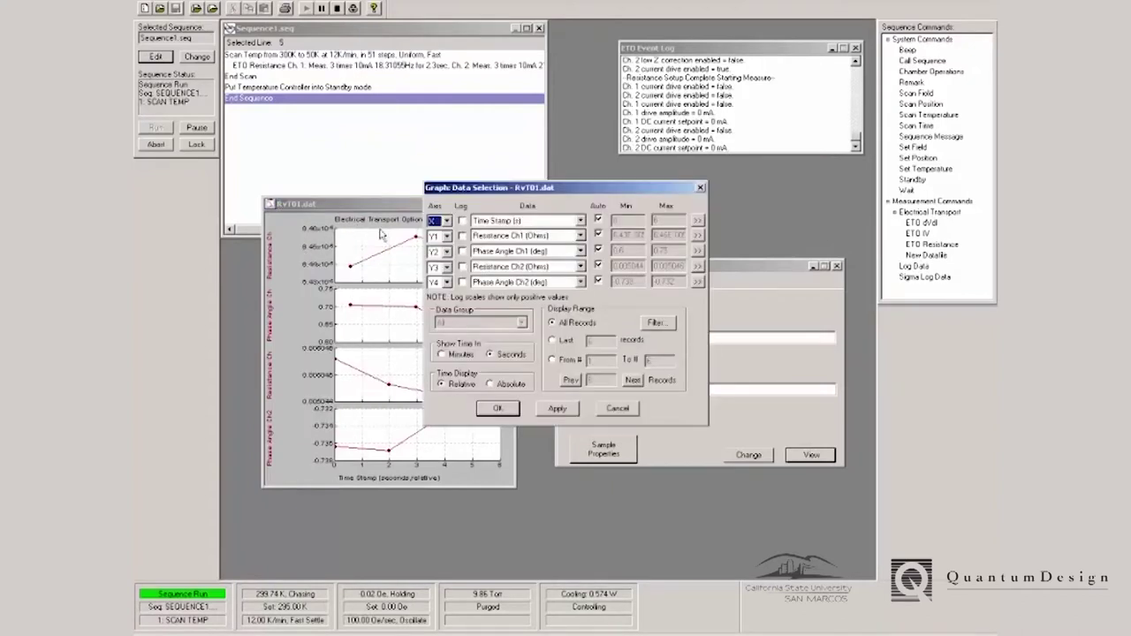
pyautogui.click(505, 222)
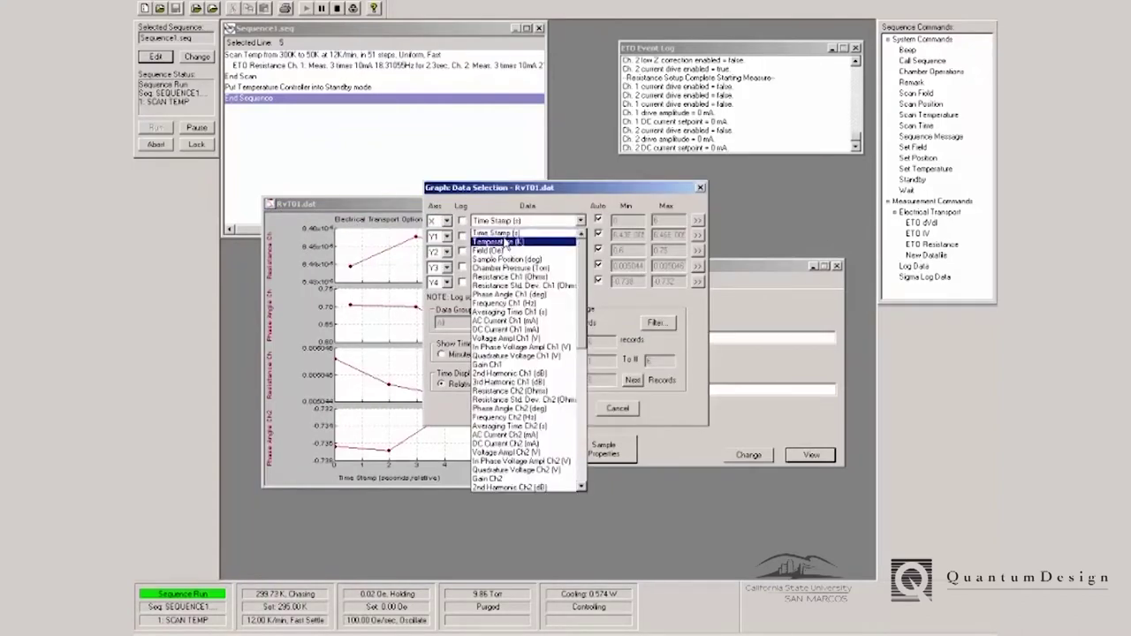
pyautogui.click(502, 242)
pyautogui.click(447, 252)
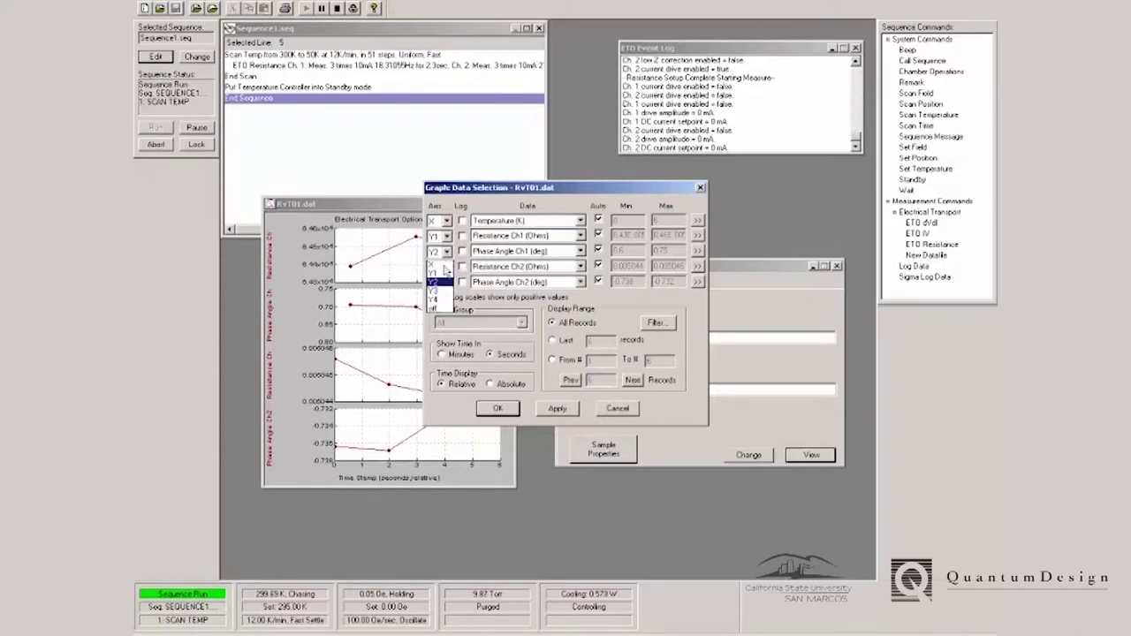
pyautogui.click(433, 310)
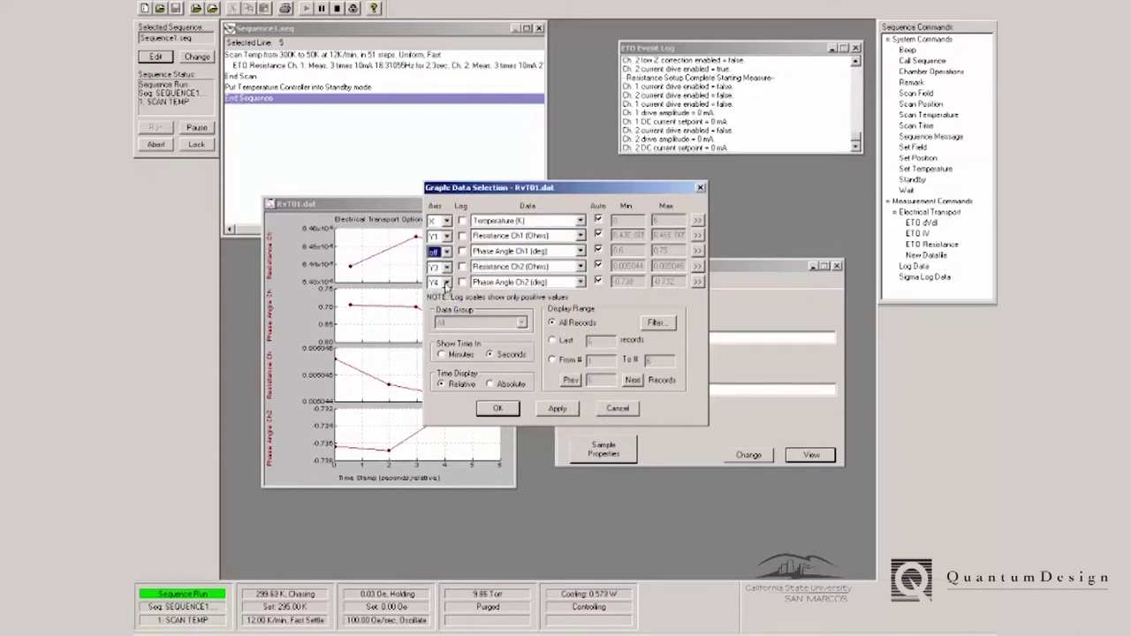
pyautogui.click(448, 284)
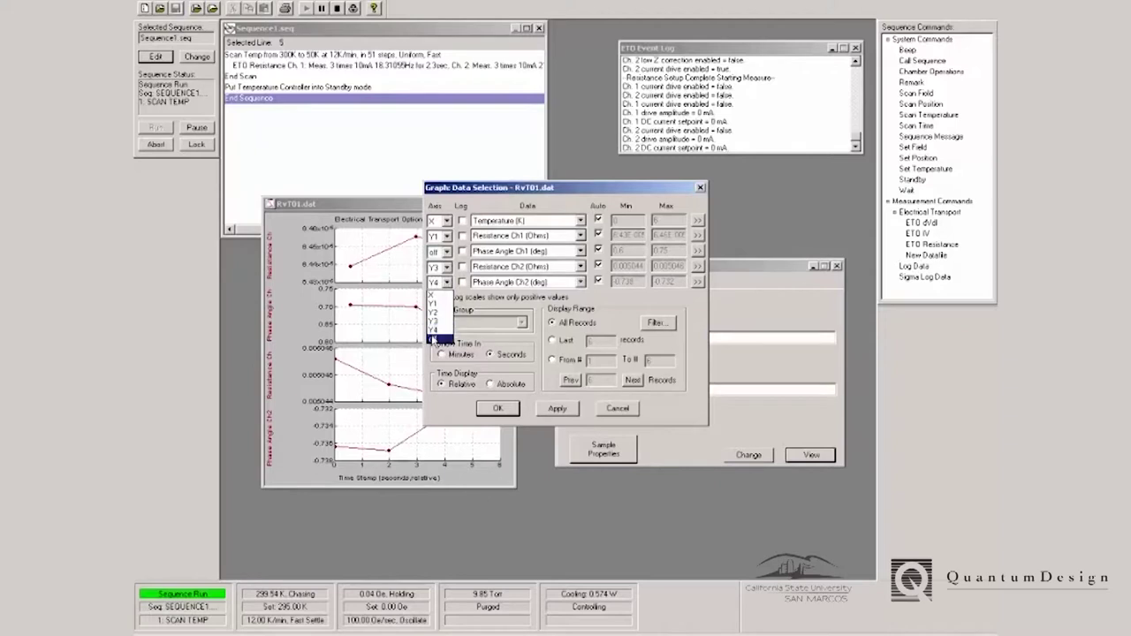
pyautogui.click(433, 340)
pyautogui.click(498, 410)
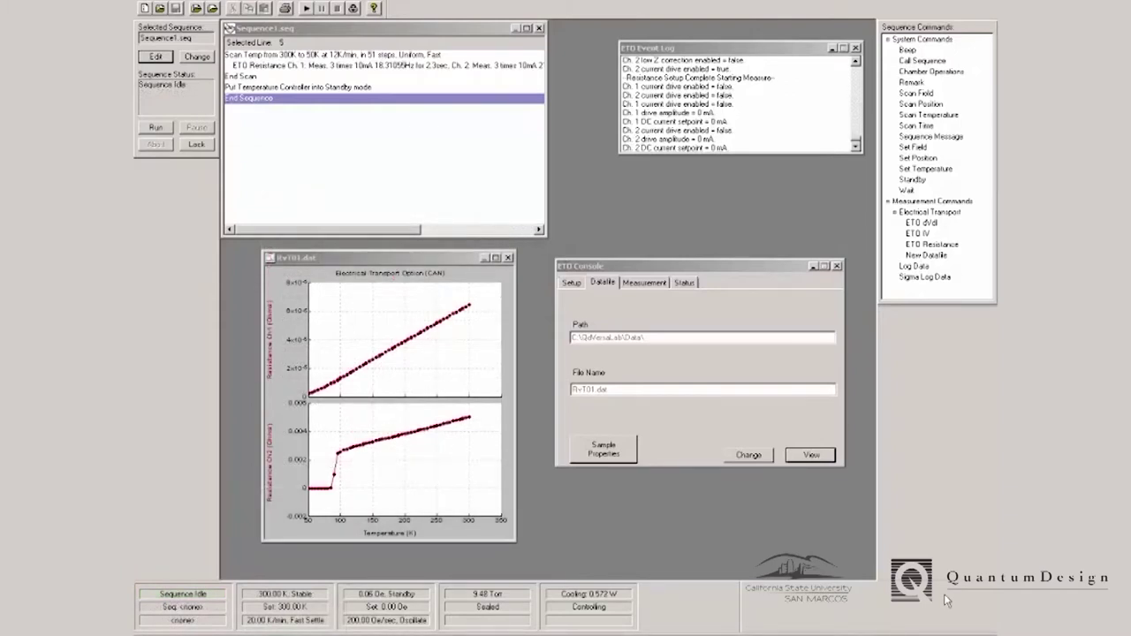
# View the recorded values of one lower-plot data point, then close the table.
pyautogui.doubleClick(338, 456)
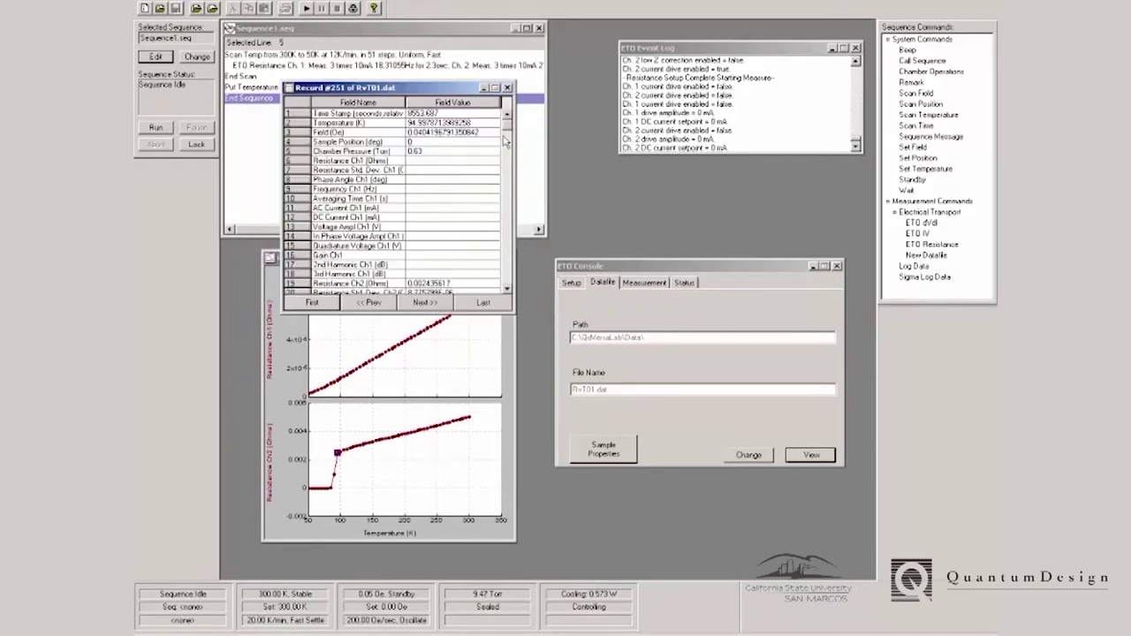
pyautogui.click(509, 89)
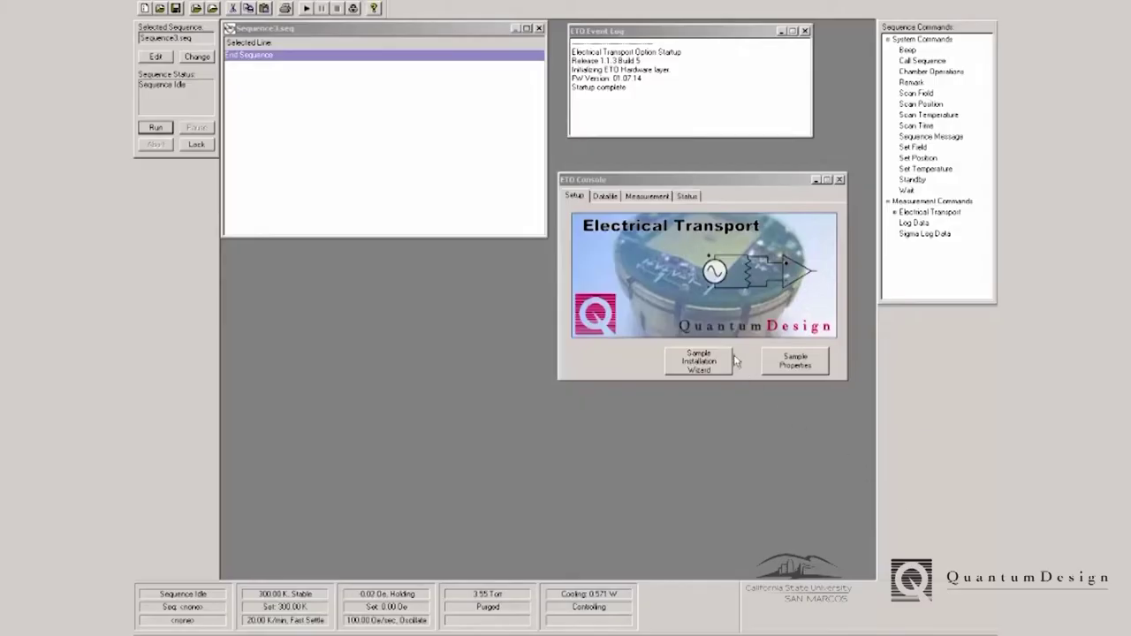
# Measure channel 2 only at 100 mA and 21.3 Hz with autorange on.
pyautogui.click(647, 197)
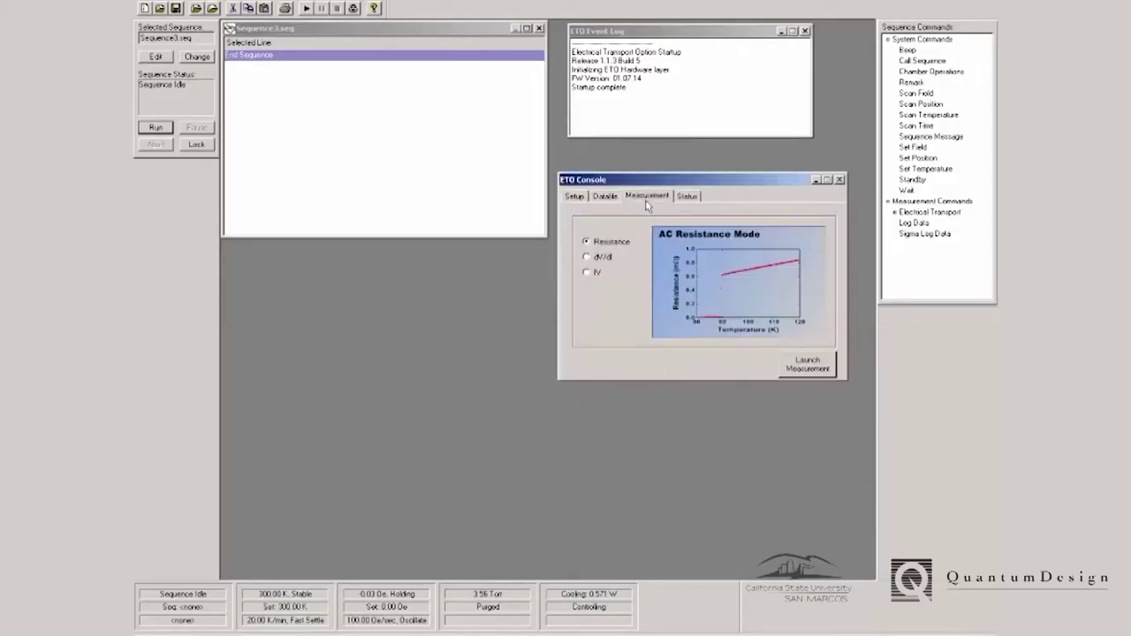
pyautogui.click(809, 366)
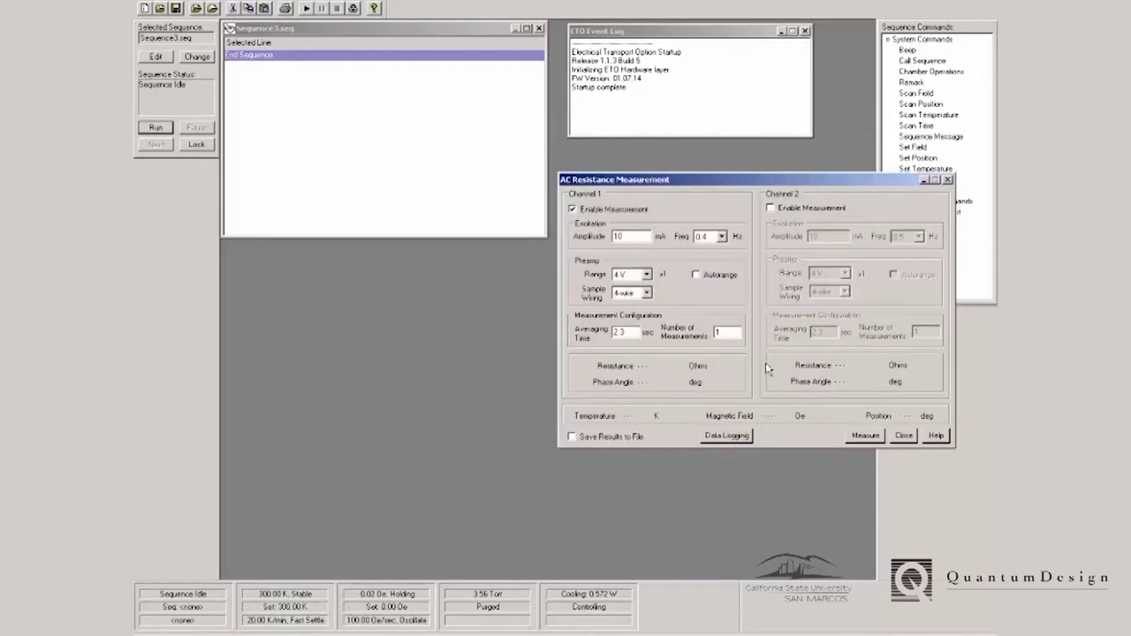
pyautogui.click(643, 211)
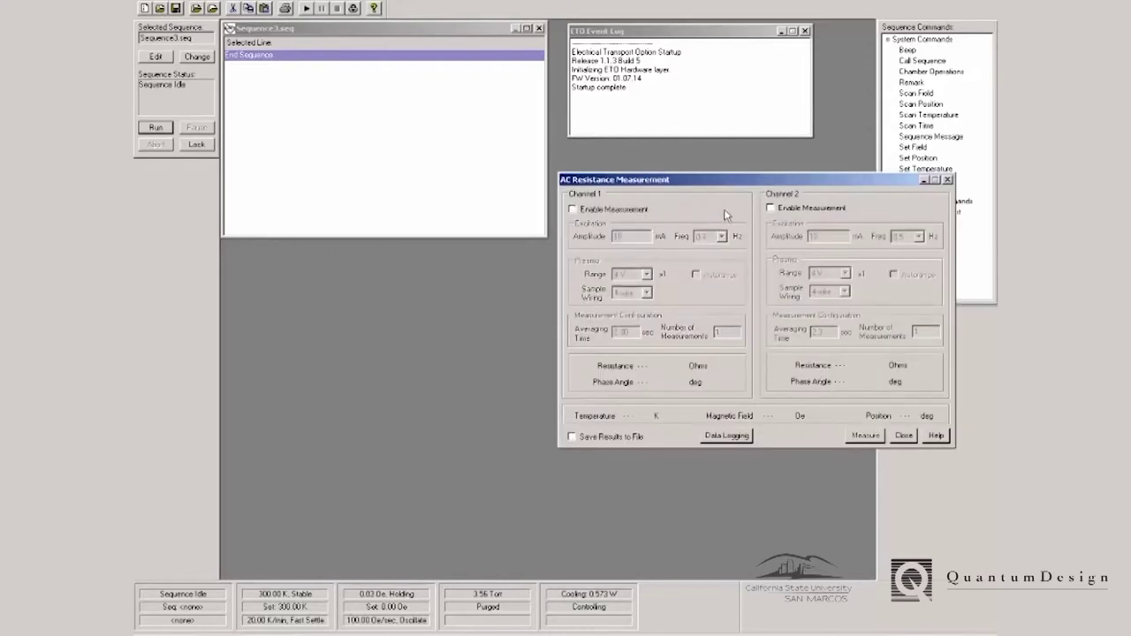
pyautogui.click(778, 207)
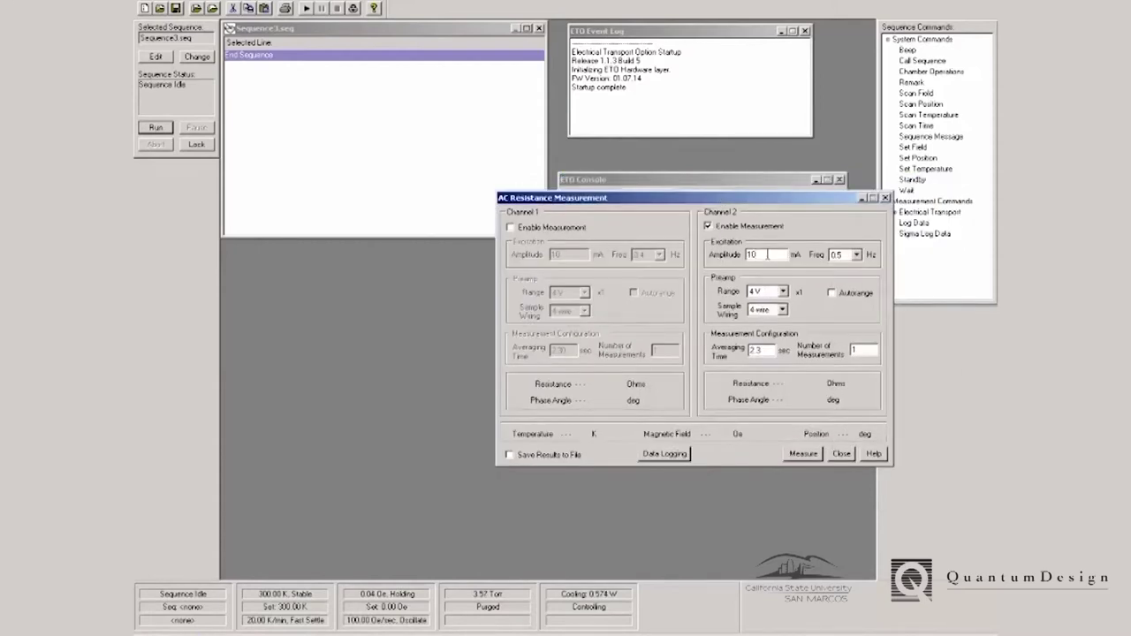
pyautogui.write('0')
pyautogui.click(857, 254)
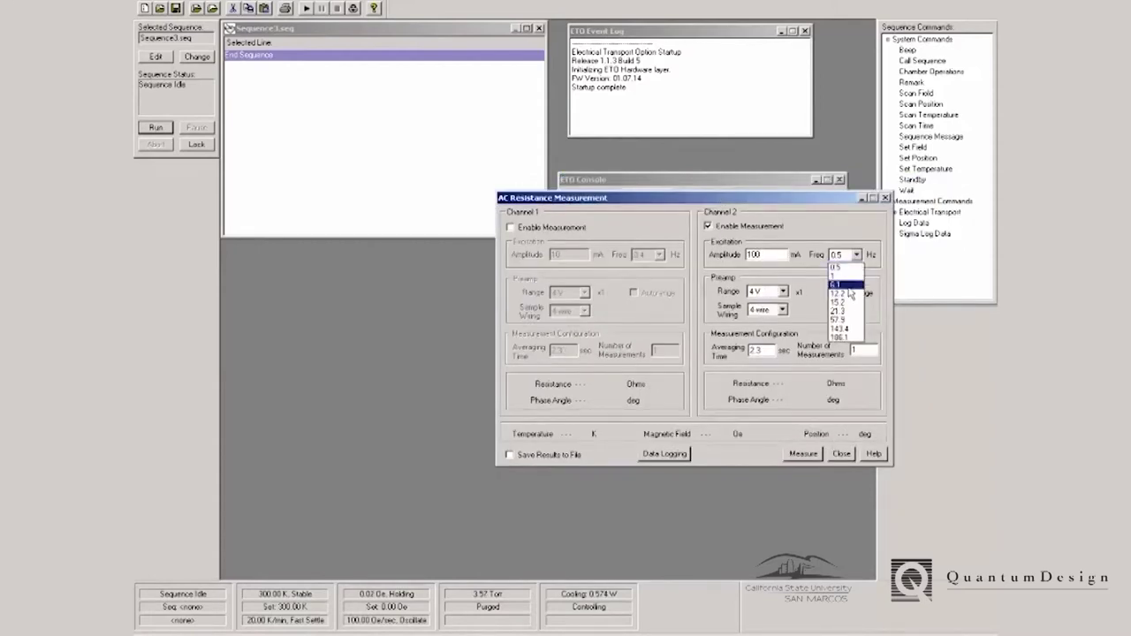
pyautogui.click(839, 311)
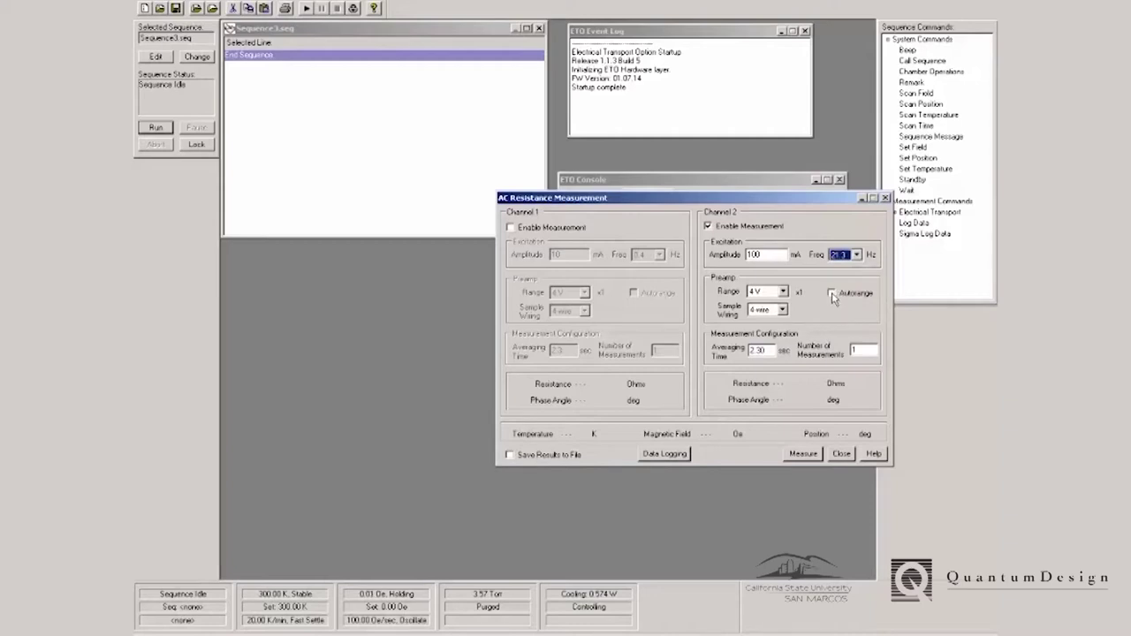
pyautogui.click(832, 294)
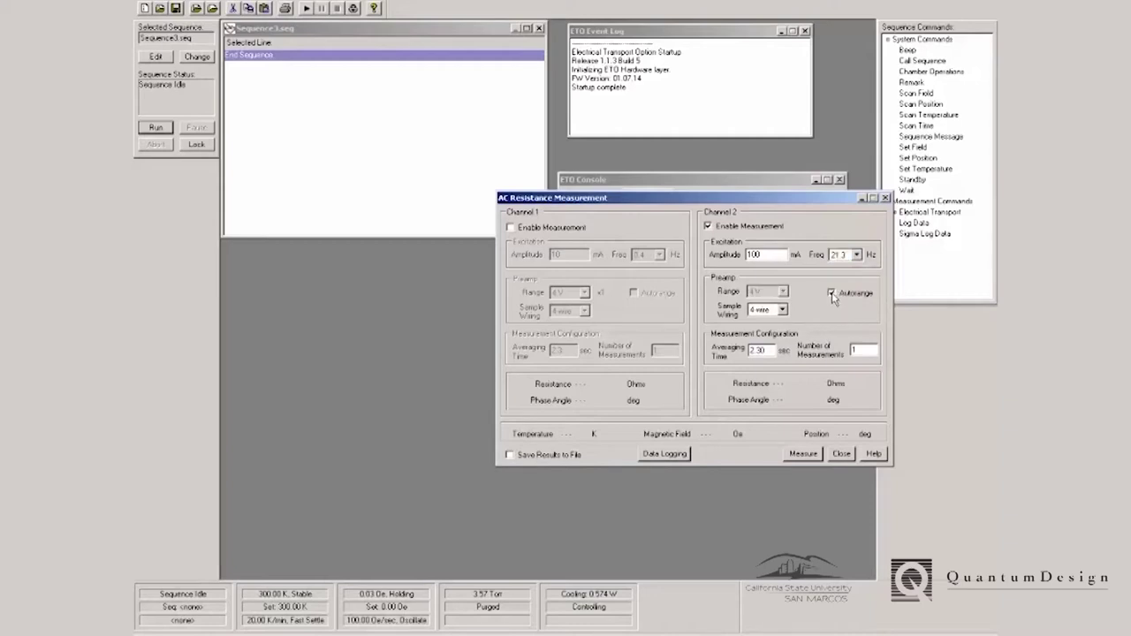
pyautogui.click(803, 455)
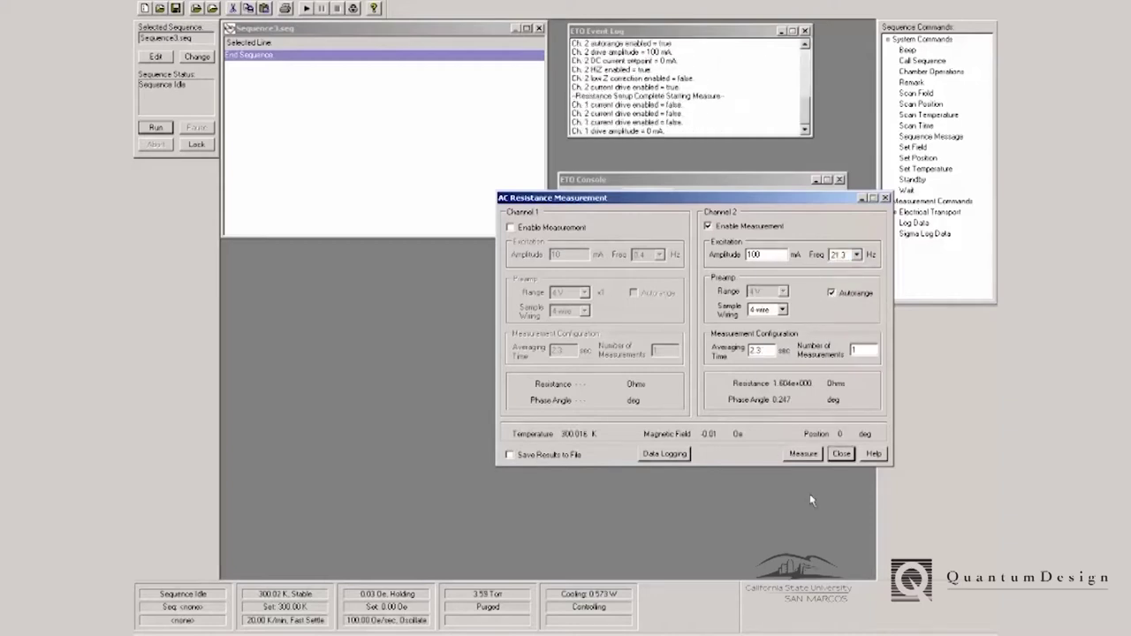
# Set the ETO data file to a new Ge_Hall01.dat in the Data folder.
pyautogui.click(840, 455)
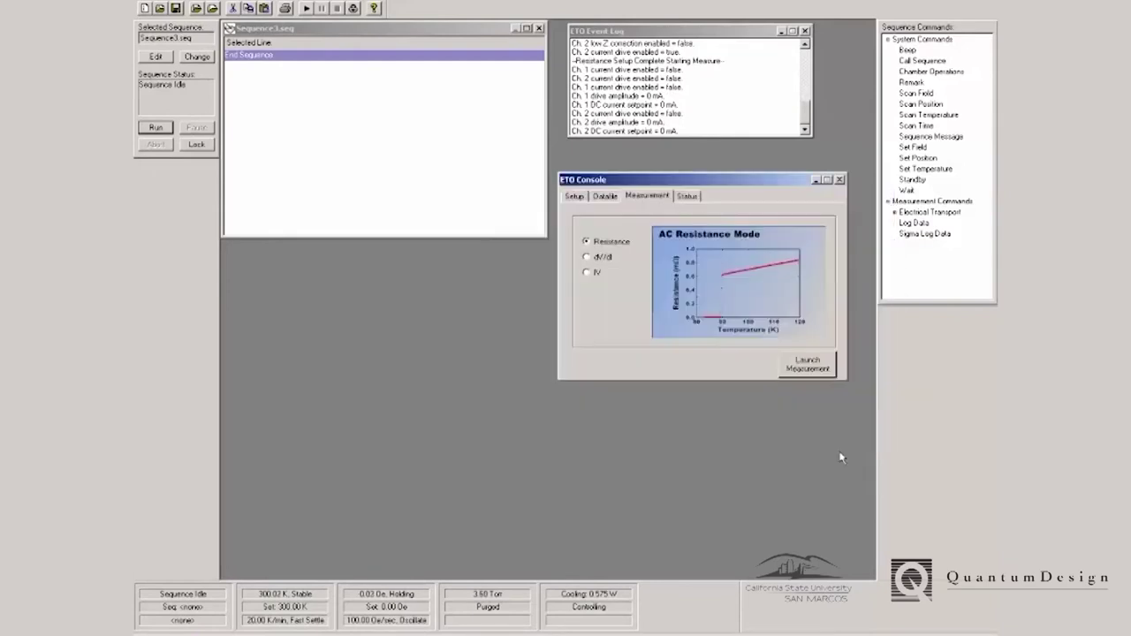
pyautogui.click(606, 195)
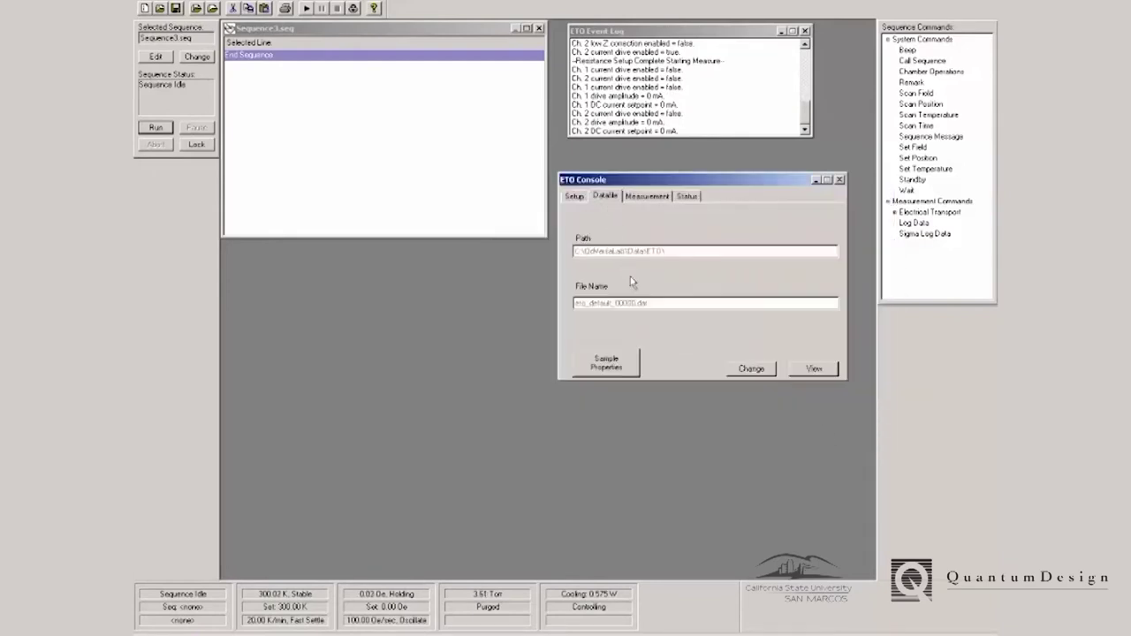
pyautogui.click(743, 370)
pyautogui.write('G')
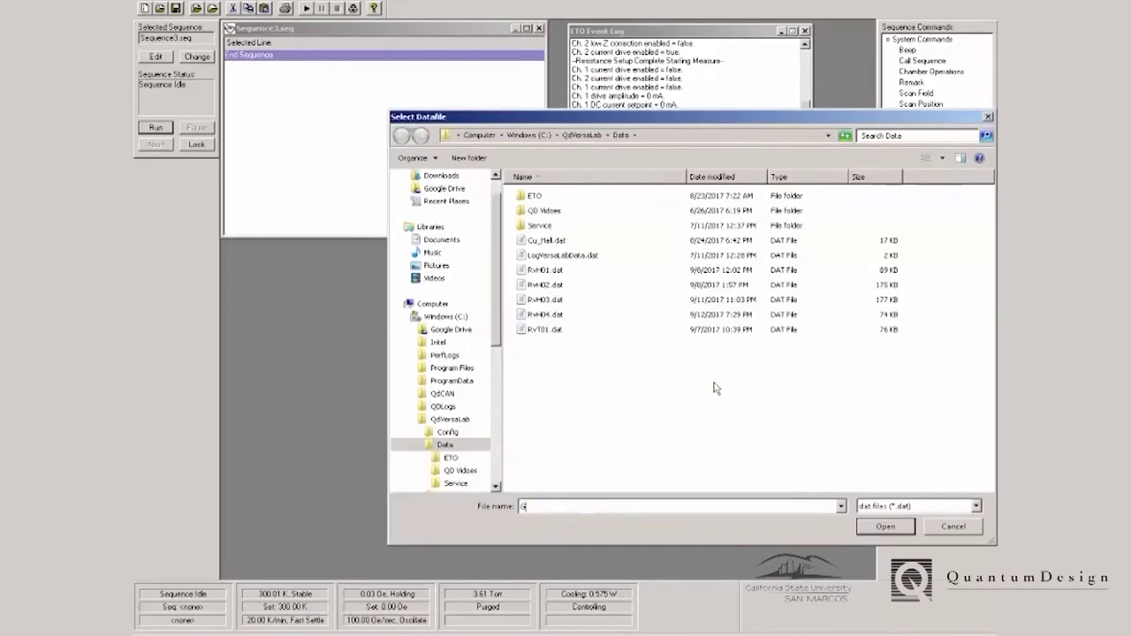
pyautogui.write('u_Hall01')
pyautogui.click(888, 527)
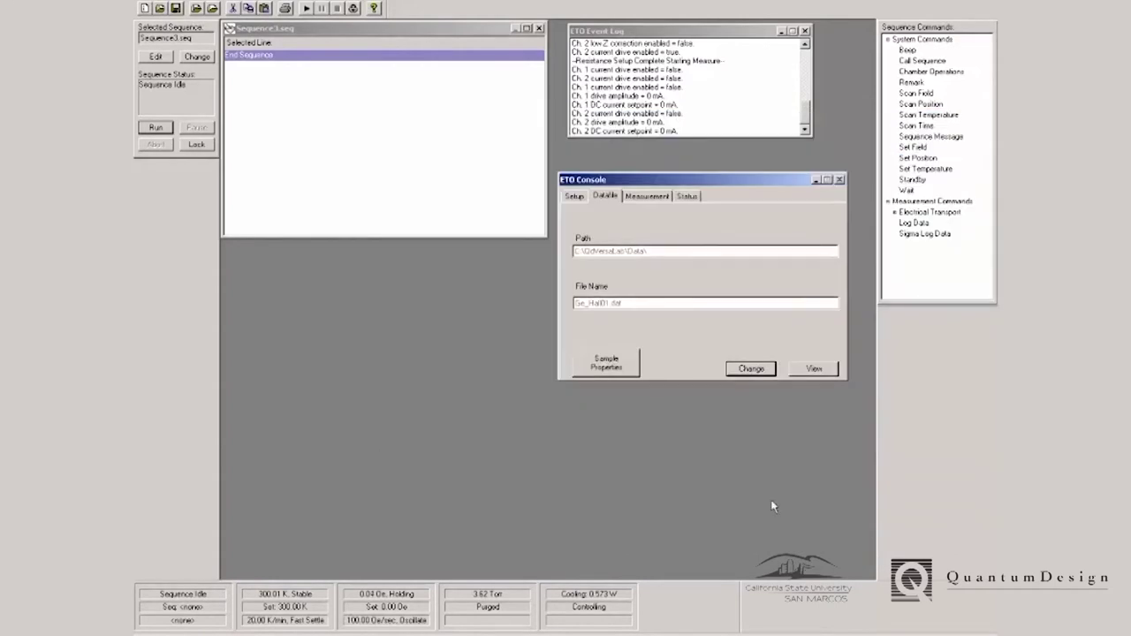
pyautogui.click(913, 94)
# Insert a Scan Field command from -10000 to 10000 Oe at 100 Oe/s in 500 Oe increments.
pyautogui.doubleClick(911, 97)
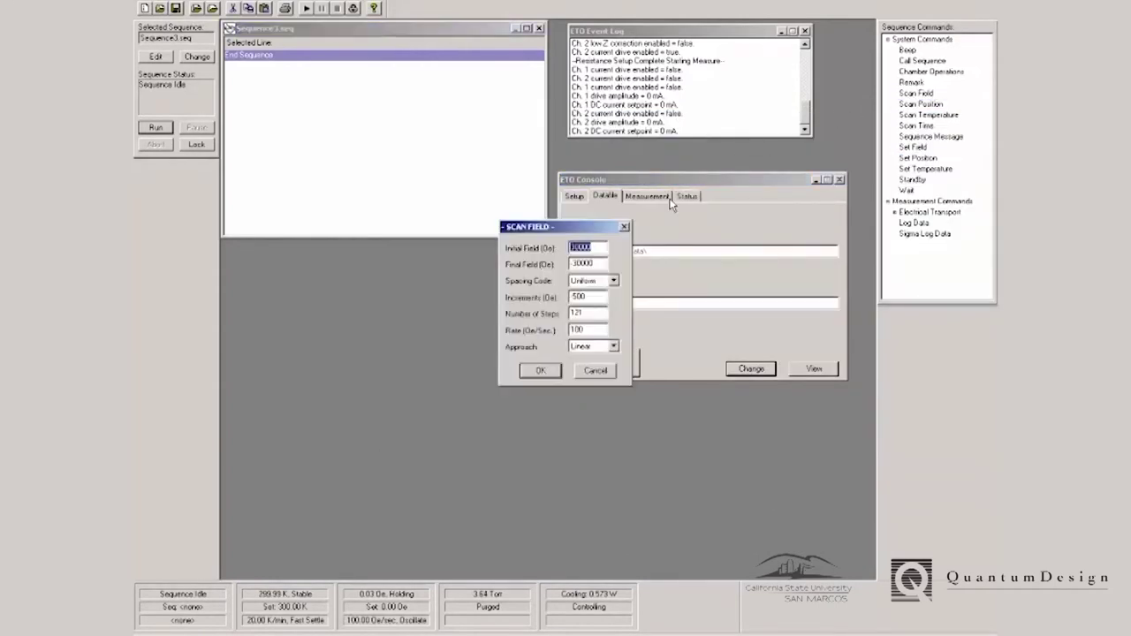
pyautogui.write('110')
pyautogui.doubleClick(602, 263)
pyautogui.write('1000')
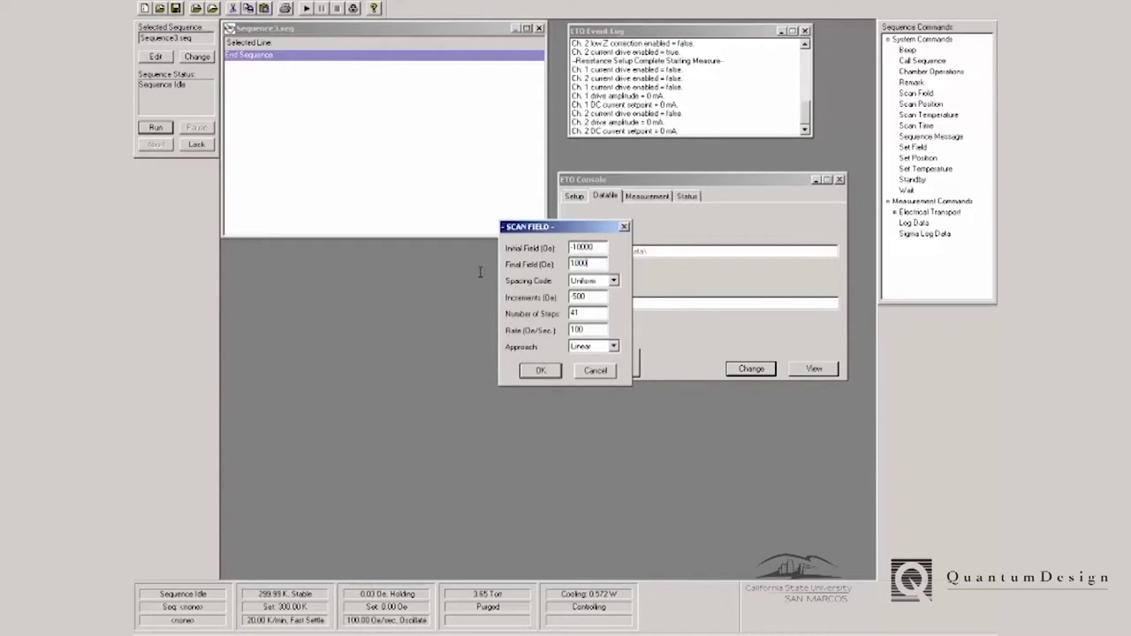
pyautogui.write('0')
pyautogui.click(542, 373)
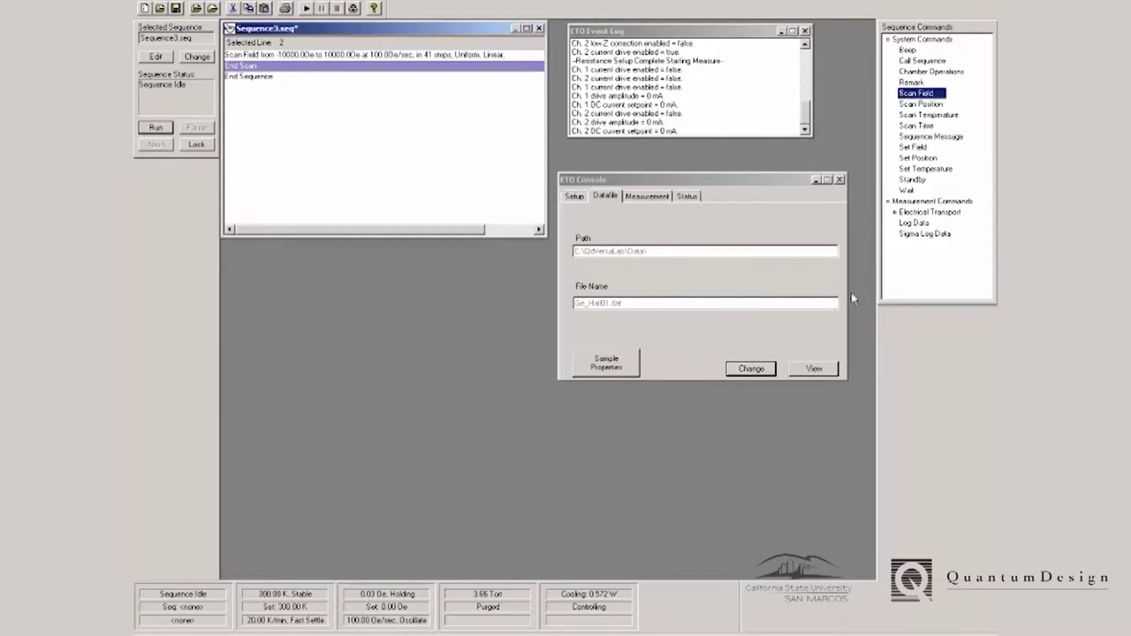
pyautogui.click(896, 213)
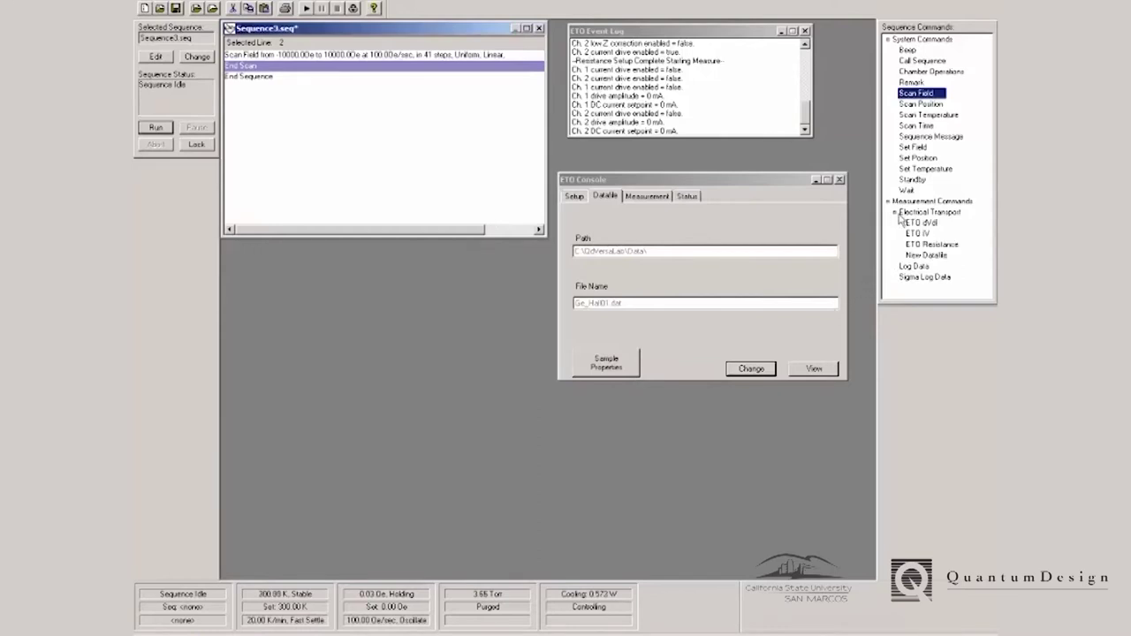
# Add an ETO Resistance measurement inside the scan: Channel 2, 21.3 Hz, autorange, 3 measurements.
pyautogui.doubleClick(921, 246)
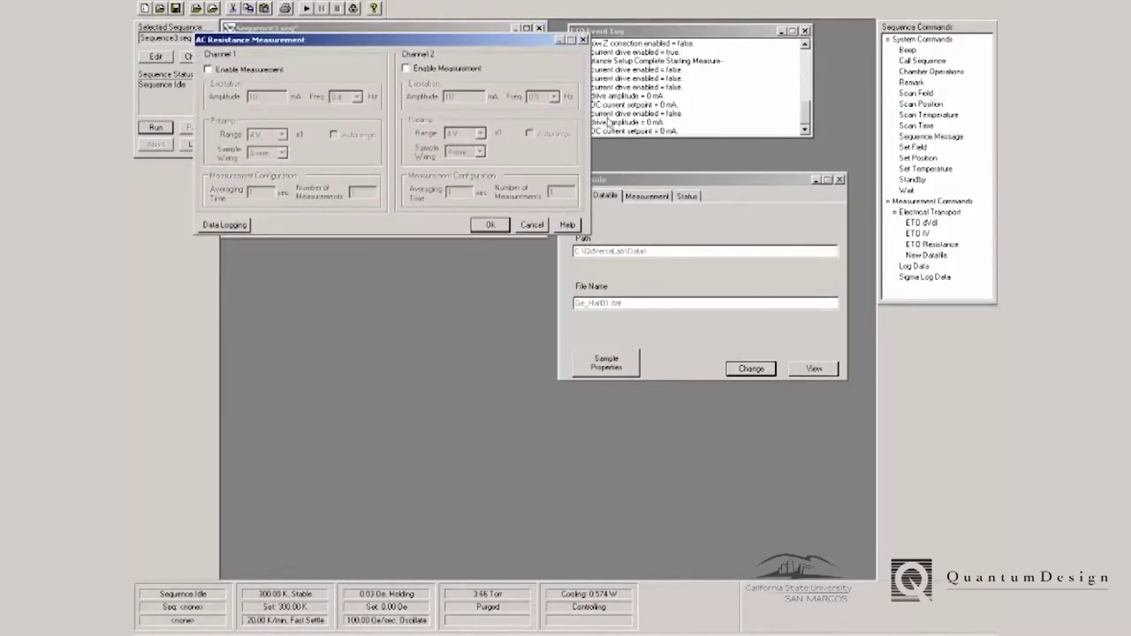
pyautogui.click(450, 70)
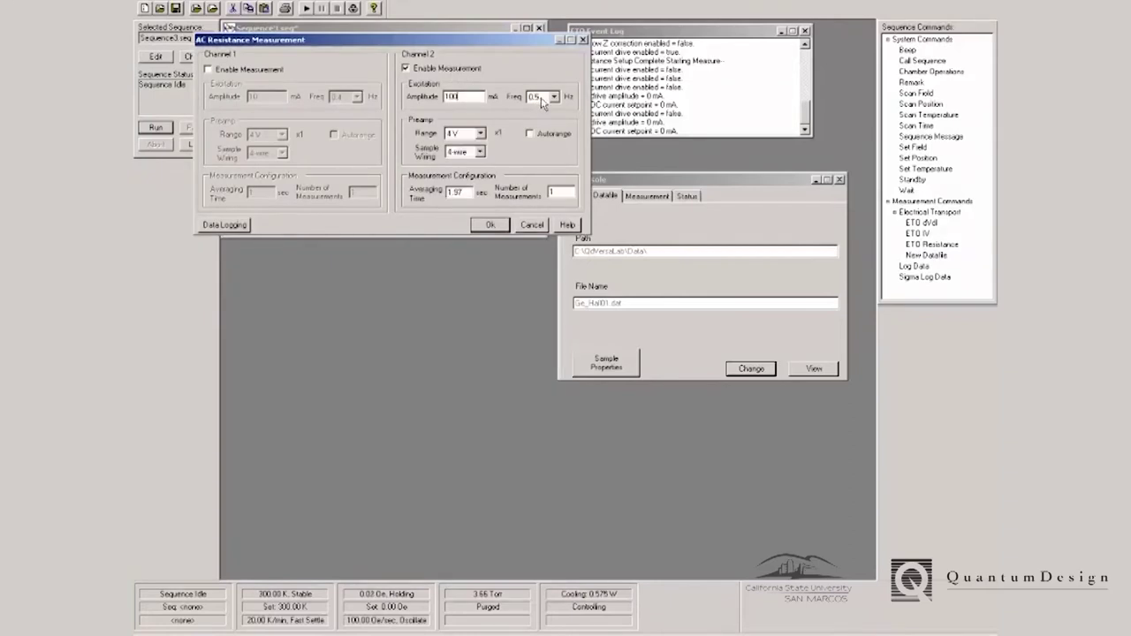
pyautogui.click(539, 98)
pyautogui.click(541, 152)
pyautogui.click(535, 134)
pyautogui.click(550, 192)
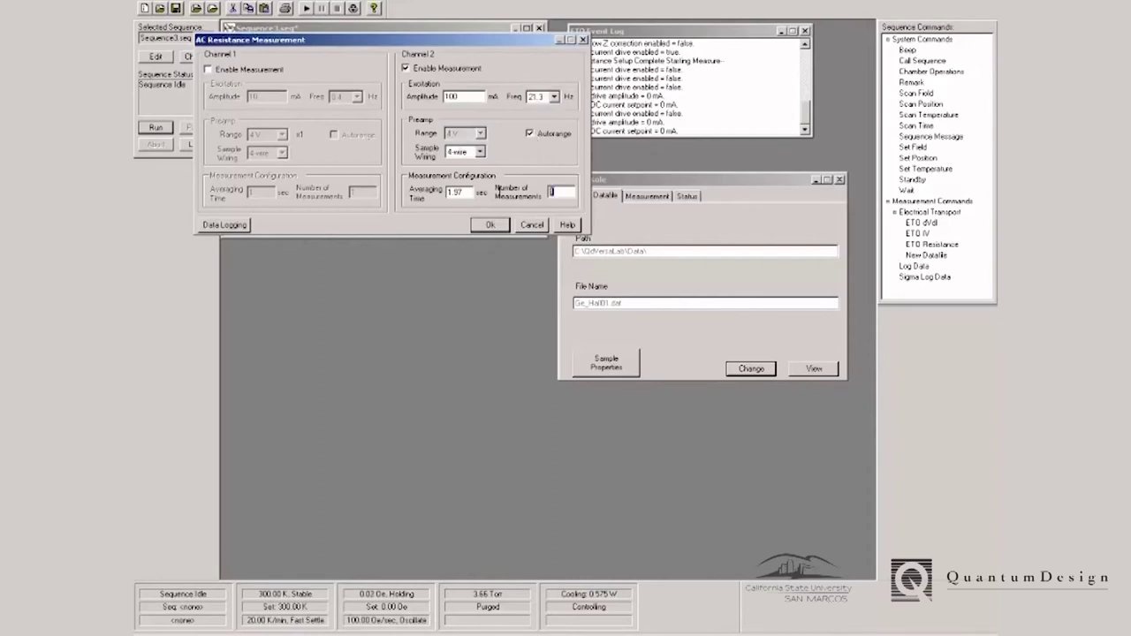
pyautogui.write('3')
pyautogui.click(497, 227)
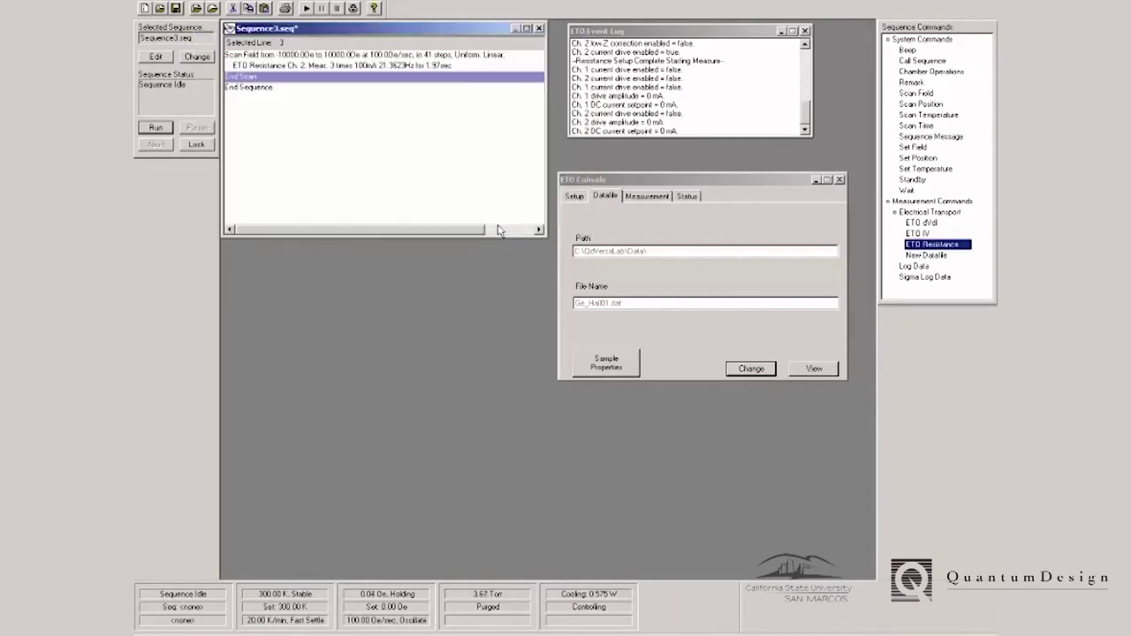
# Add a Standby command just before the sequence end.
pyautogui.click(264, 88)
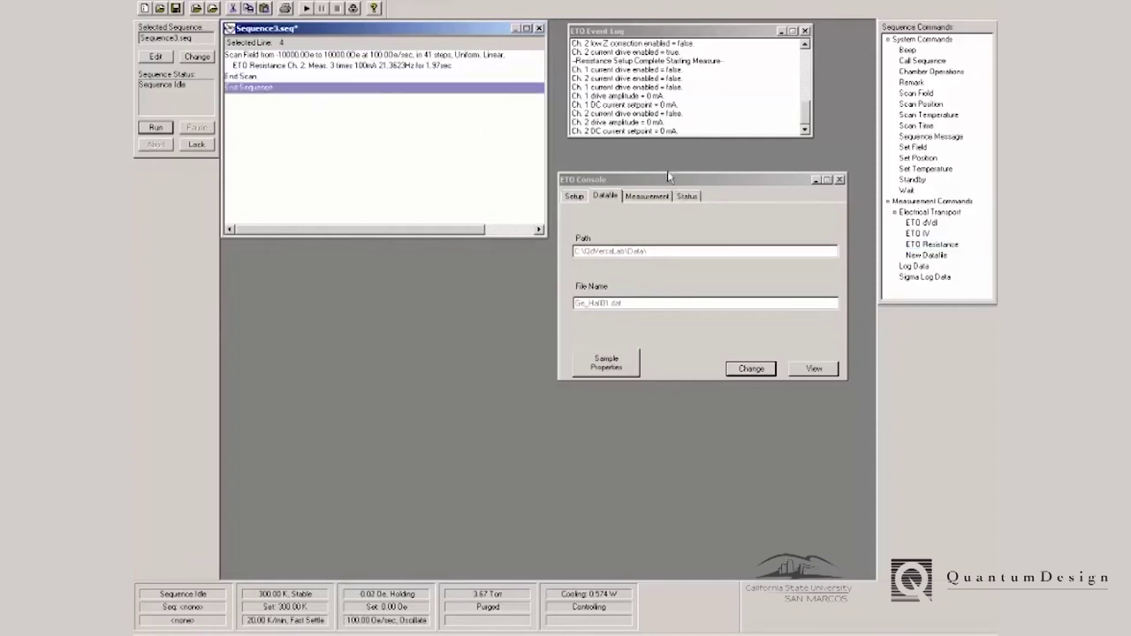
pyautogui.doubleClick(913, 179)
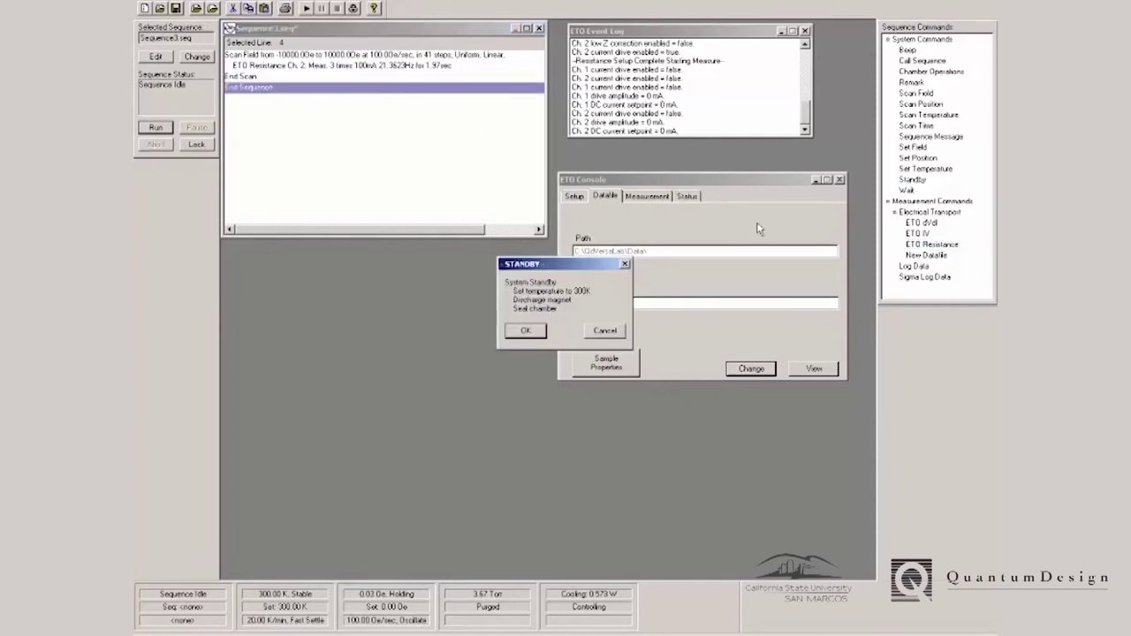
pyautogui.click(523, 330)
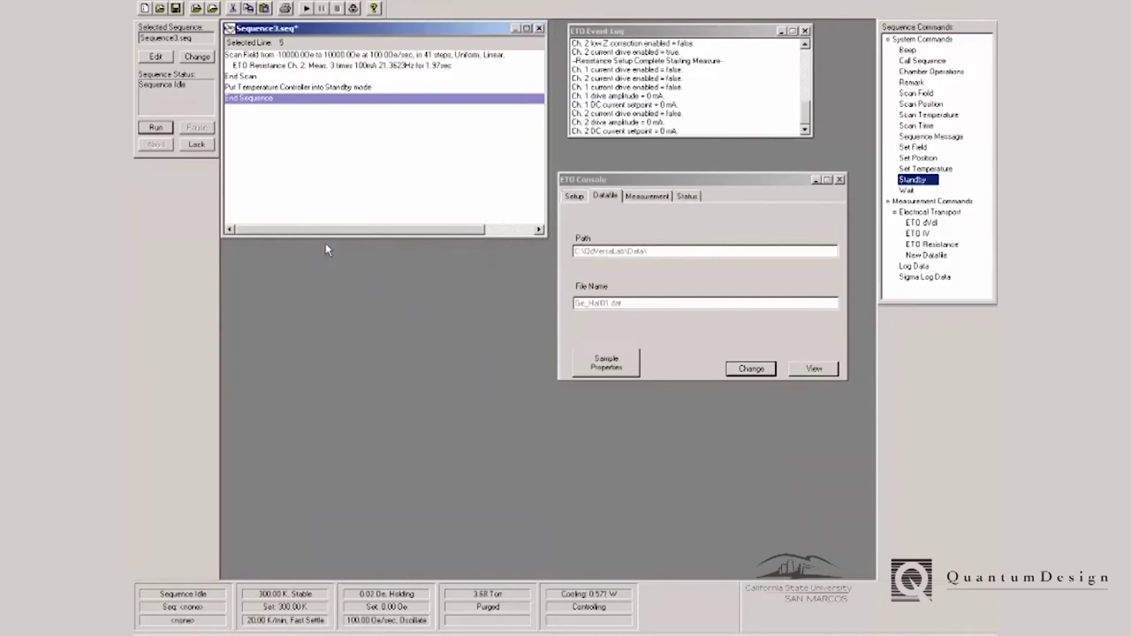